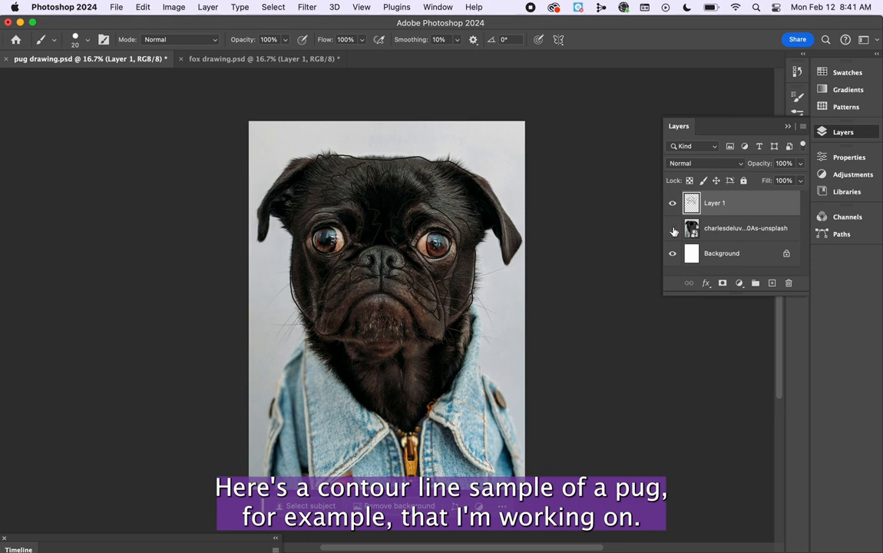
pyautogui.click(674, 229)
# Create a new document from the Art & Illustration Poster preset, 18 x 24 in at 300 ppi.
pyautogui.click(16, 39)
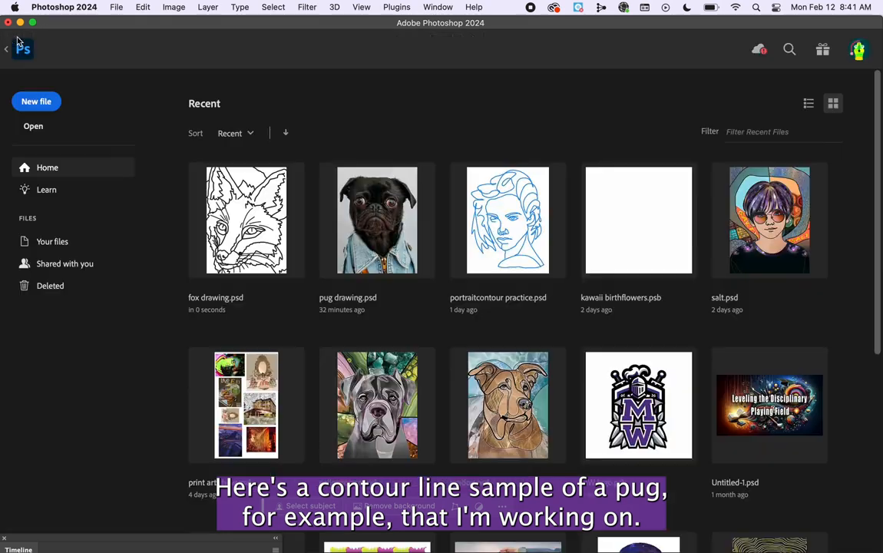
pyautogui.click(46, 108)
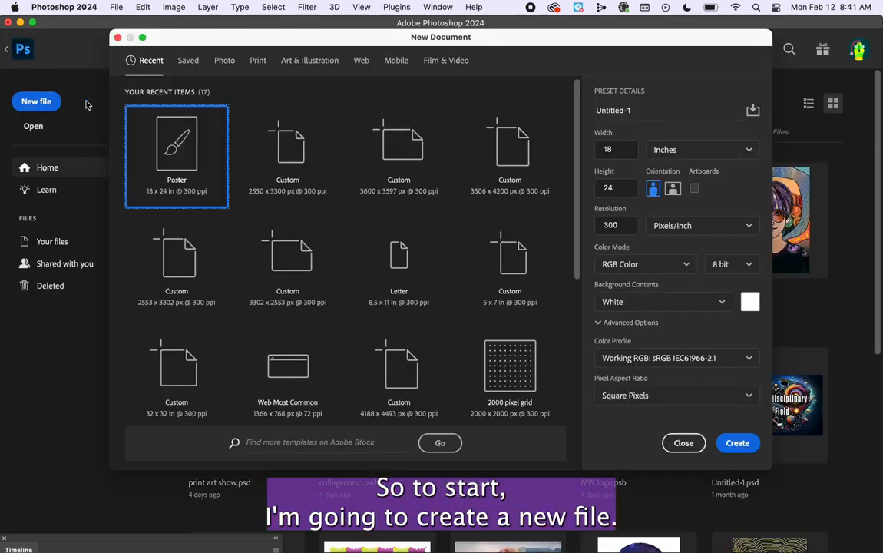
pyautogui.click(307, 60)
pyautogui.click(387, 163)
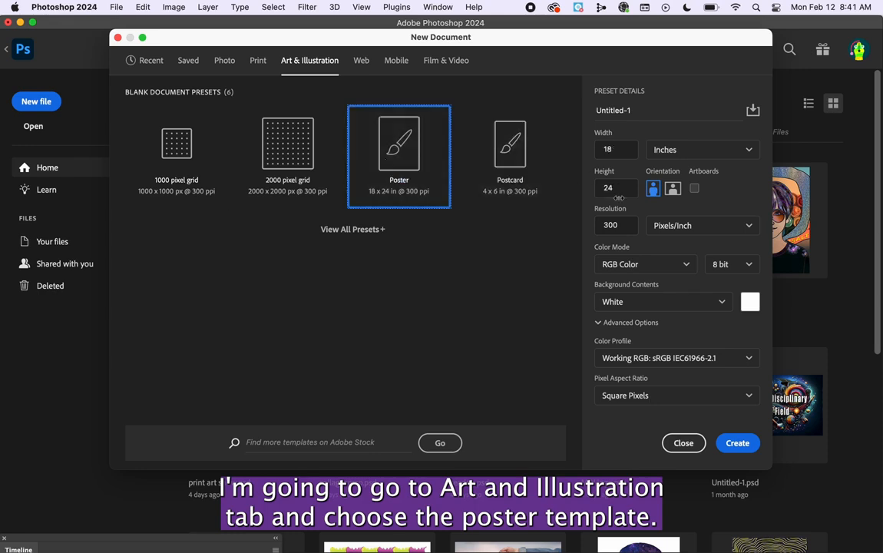
pyautogui.click(730, 441)
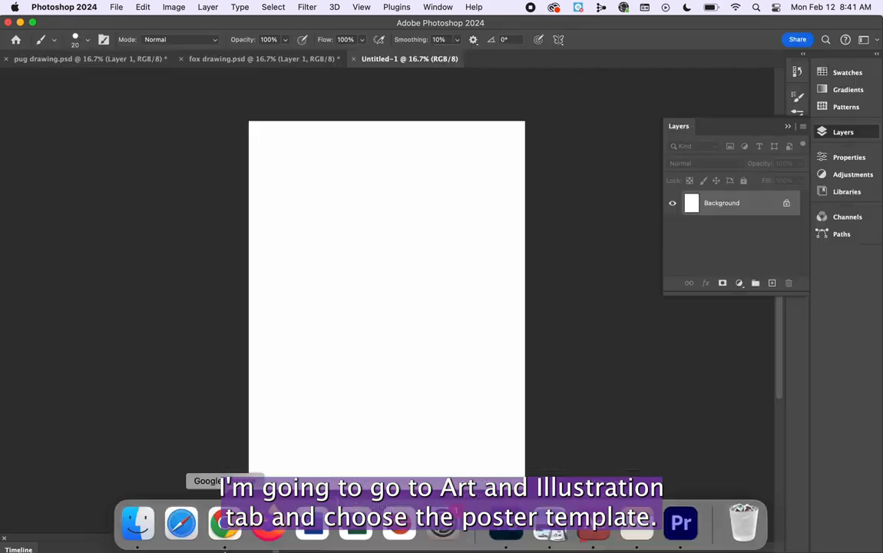
# Switch to Finder and open the Downloads folder.
pyautogui.click(138, 530)
pyautogui.click(372, 188)
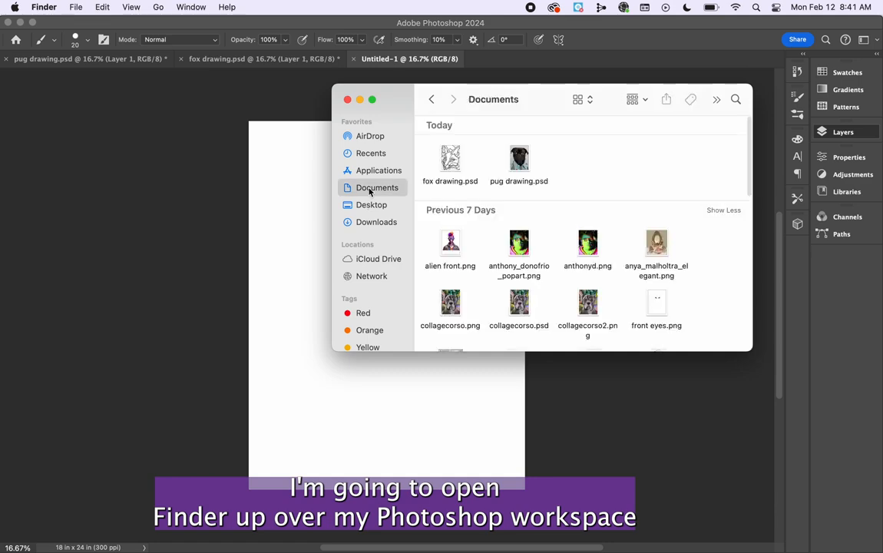
pyautogui.click(378, 222)
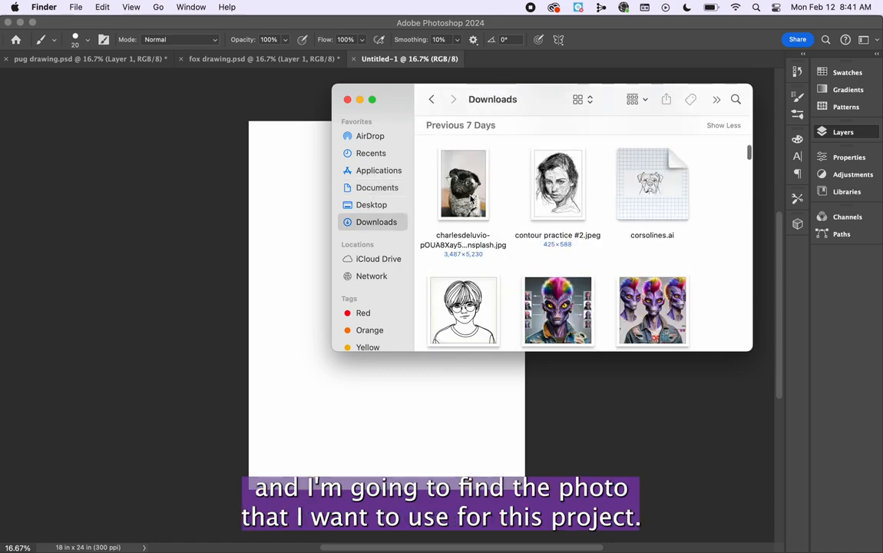
# Find the photo of the cat against a blue background and place it in the new poster document.
pyautogui.scroll(-1, 472, 198)
pyautogui.click(471, 196)
pyautogui.scroll(-5, 484, 206)
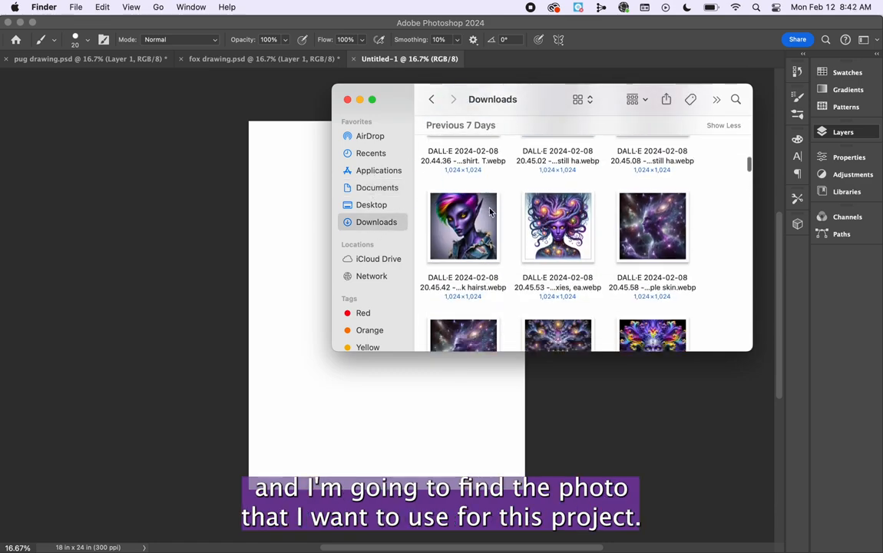
pyautogui.scroll(-10, 490, 212)
pyautogui.scroll(-10, 492, 215)
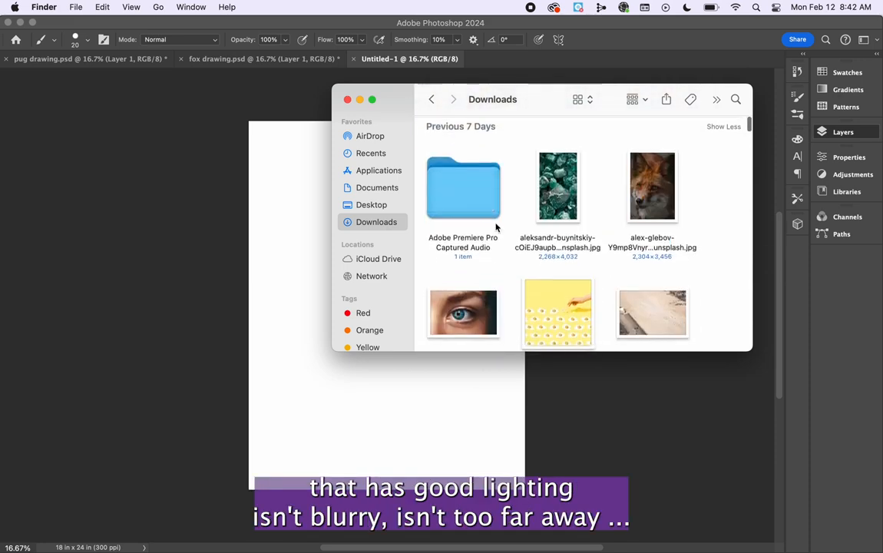
pyautogui.click(649, 201)
pyautogui.scroll(-5, 645, 216)
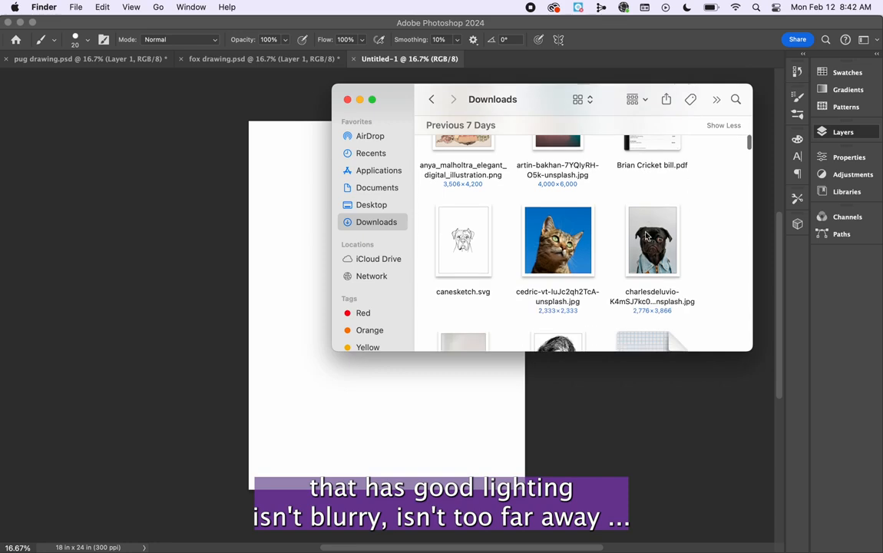
pyautogui.click(645, 216)
pyautogui.moveTo(558, 240); pyautogui.dragTo(512, 307)
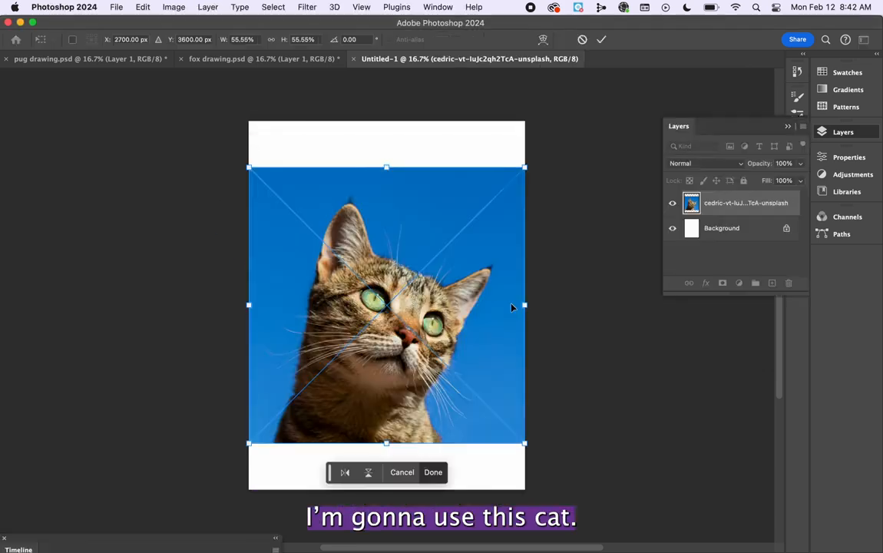
# Enlarge the placed cat photo beyond the page width, reposition it over the upper part of the page and commit the placement.
pyautogui.moveTo(525, 166); pyautogui.dragTo(570, 121)
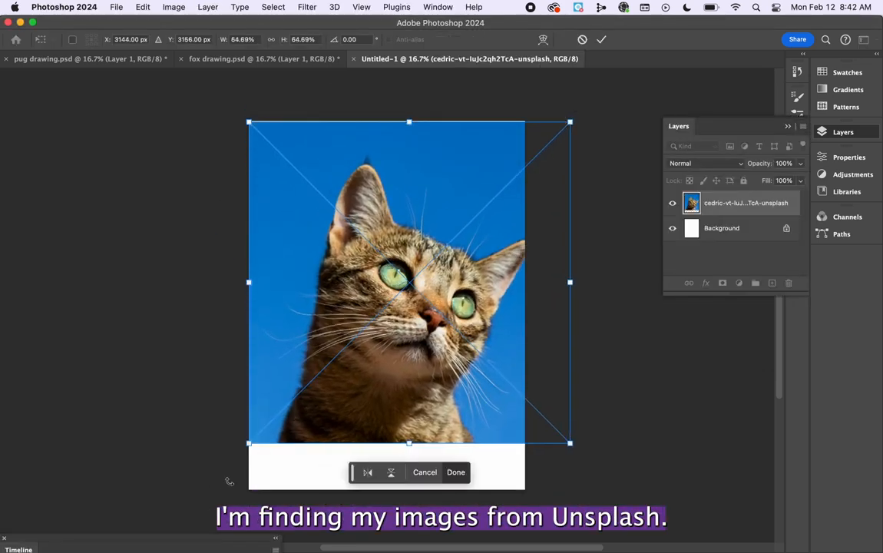
pyautogui.moveTo(248, 443); pyautogui.dragTo(212, 477)
pyautogui.moveTo(316, 411)
pyautogui.mouseDown()
pyautogui.moveTo(331, 408)
pyautogui.moveTo(333, 388)
pyautogui.mouseUp()
pyautogui.press('Return')
pyautogui.press('b')
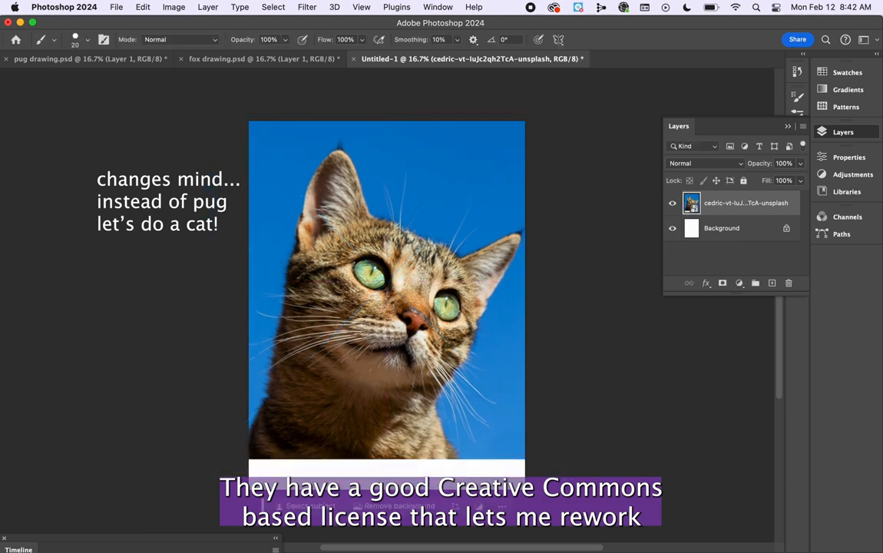
# Add a new layer above the cat photo and name it outlines.
pyautogui.rightClick(728, 204)
pyautogui.click(769, 490)
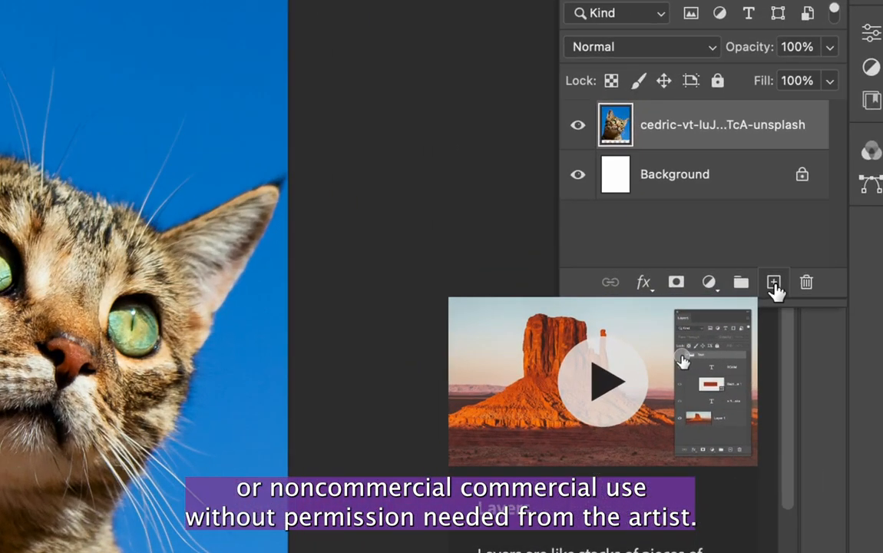
pyautogui.click(775, 283)
pyautogui.doubleClick(657, 123)
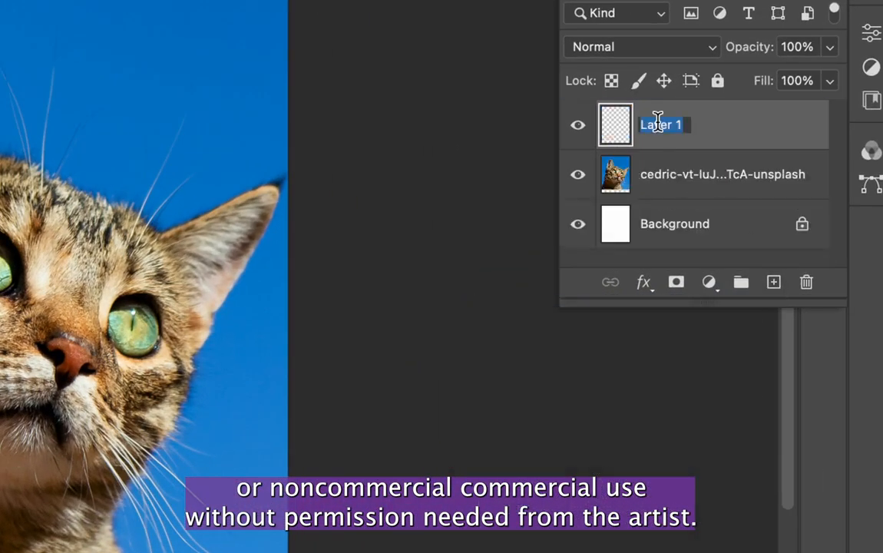
pyautogui.write('outlines')
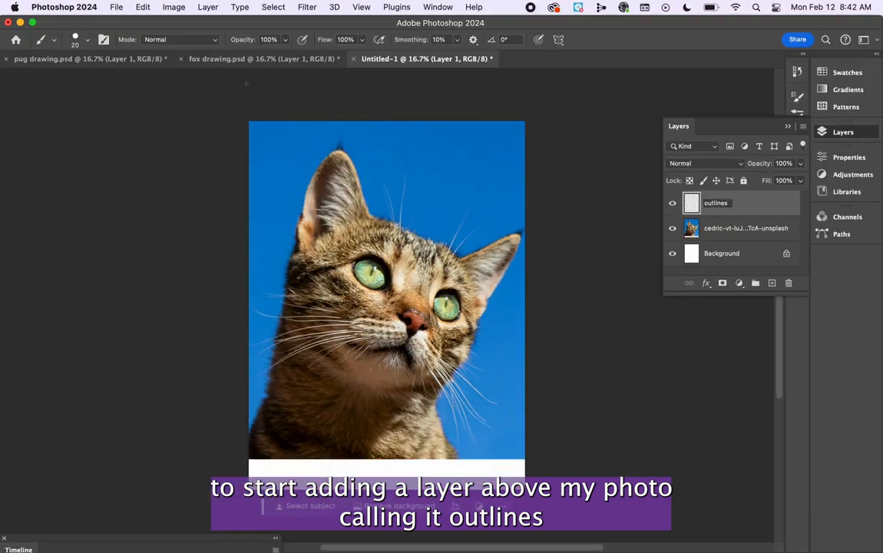
pyautogui.press('Return')
# Show the hidden Tools panel and move it beside the canvas.
pyautogui.click(437, 7)
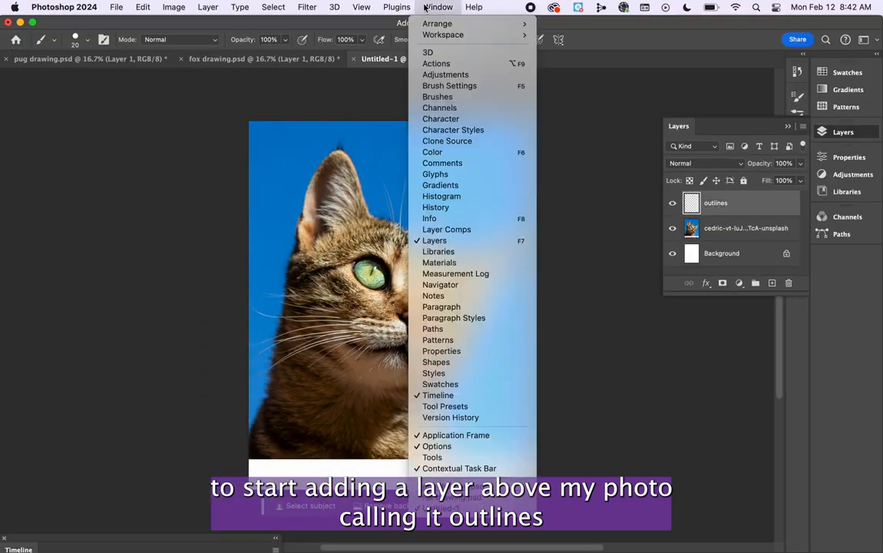
pyautogui.click(377, 454)
pyautogui.moveTo(576, 141); pyautogui.dragTo(38, 86)
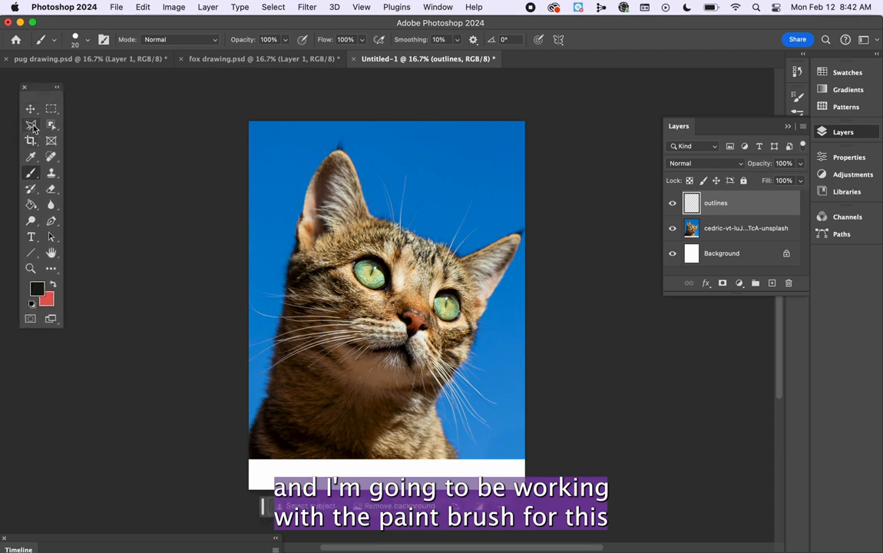
# Set up the Brush tool with the Hard Round general brush at 17 px and black as the foreground colour.
pyautogui.click(30, 124)
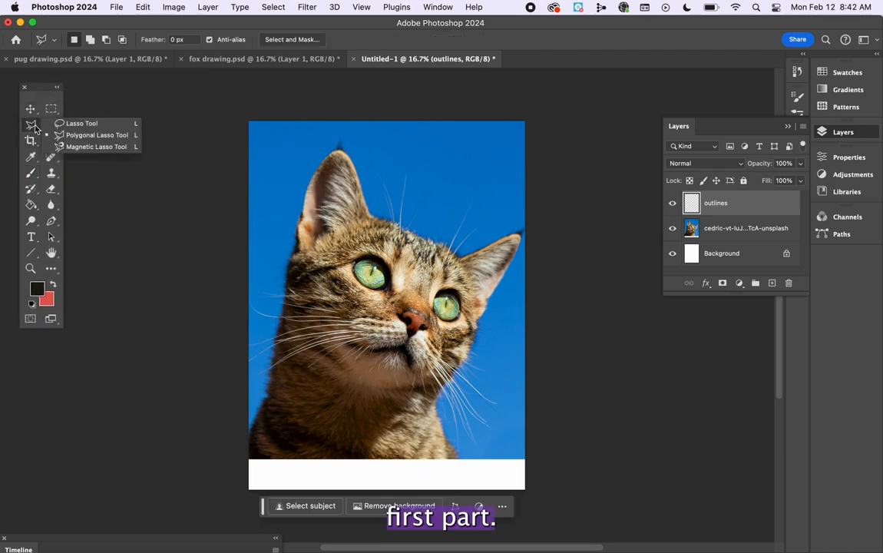
pyautogui.click(83, 124)
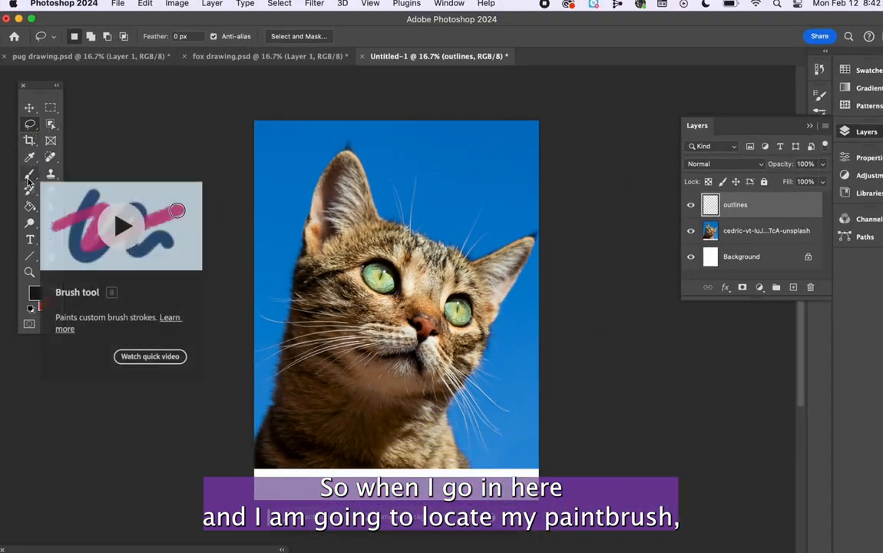
pyautogui.click(28, 187)
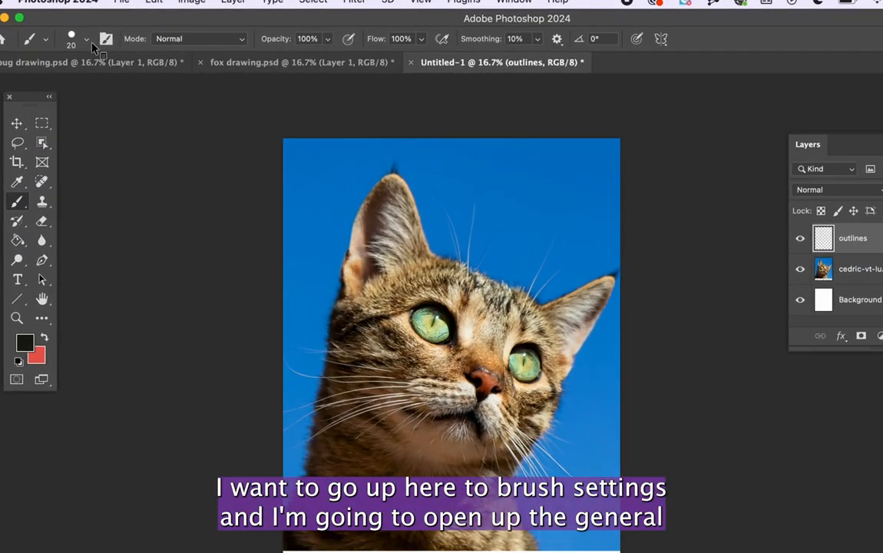
pyautogui.click(88, 41)
pyautogui.click(23, 177)
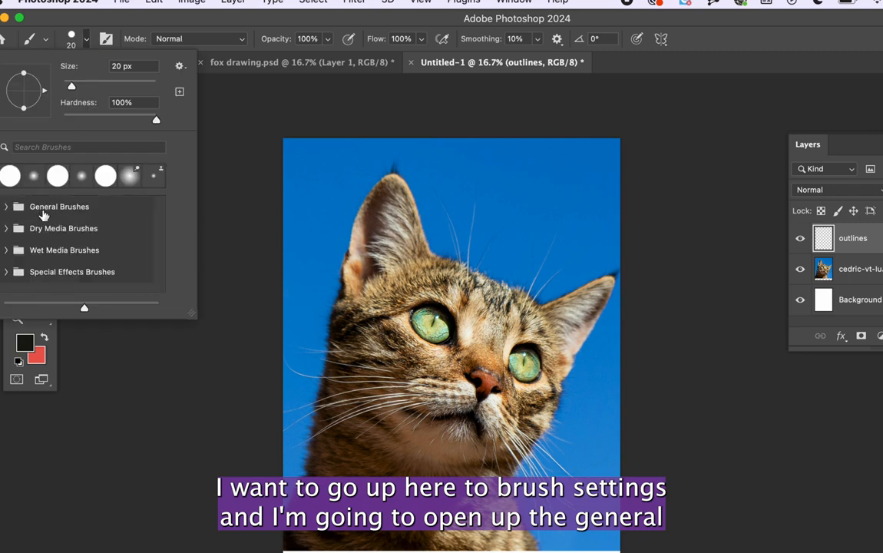
pyautogui.click(7, 206)
pyautogui.click(43, 258)
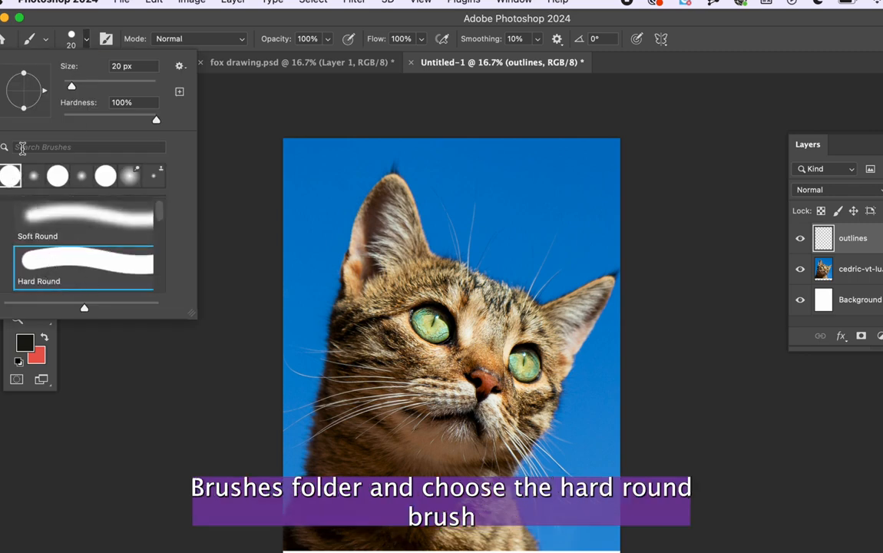
pyautogui.moveTo(72, 86); pyautogui.dragTo(70, 85)
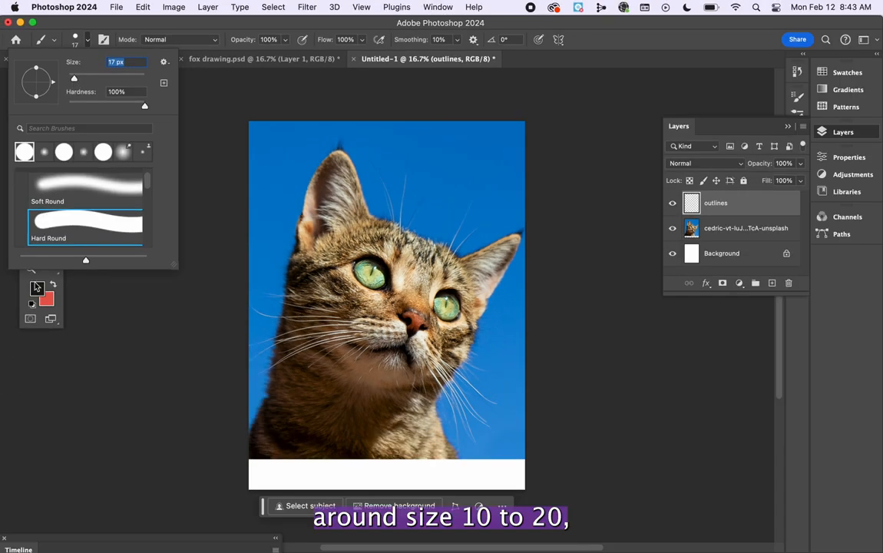
pyautogui.click(36, 287)
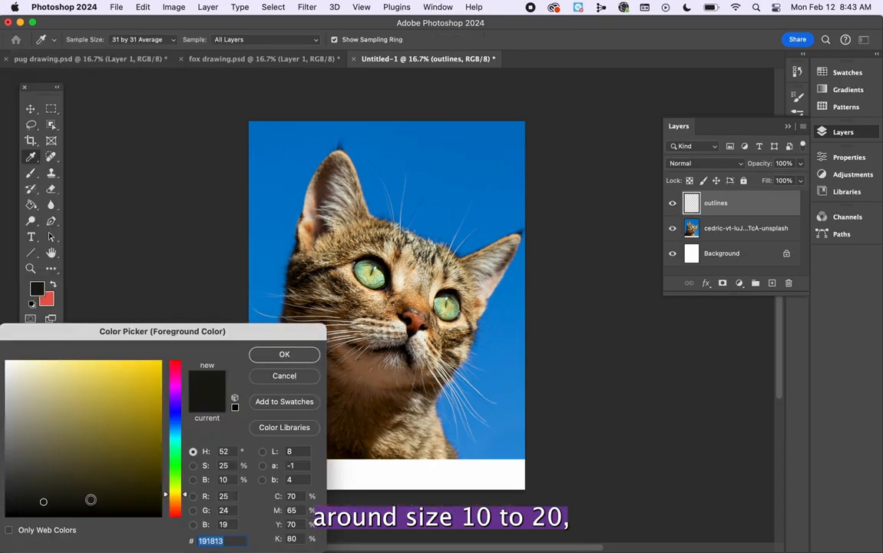
pyautogui.click(285, 354)
# Fade the cat photo by lowering its layer opacity, and make the outlines layer active for drawing.
pyautogui.press('super+equal')
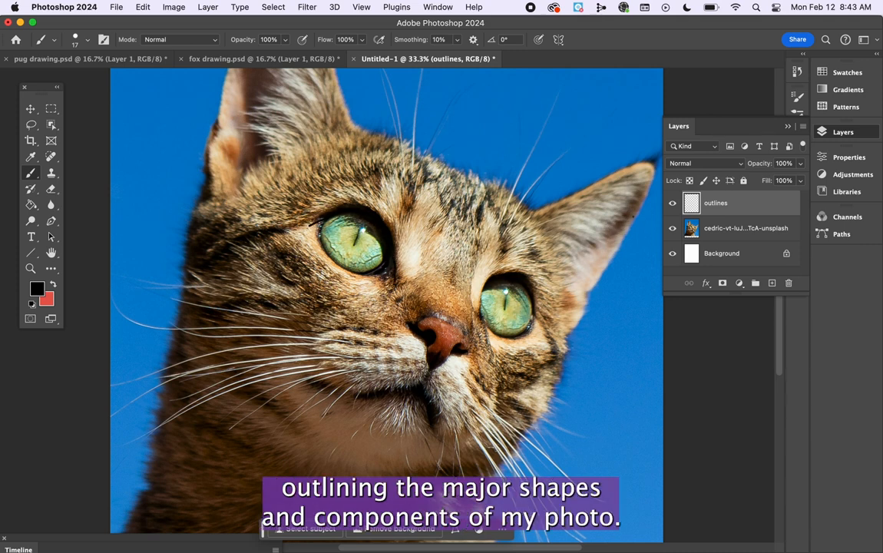
pyautogui.click(727, 236)
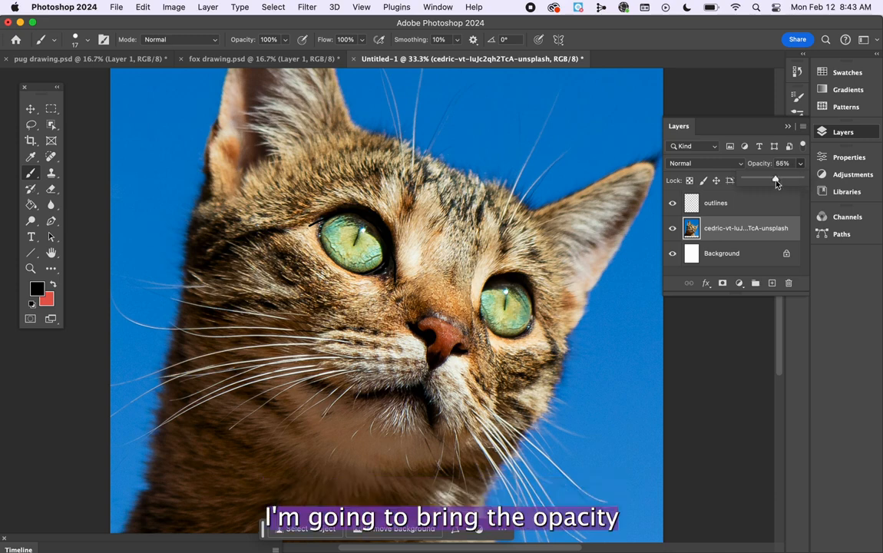
pyautogui.moveTo(801, 163); pyautogui.dragTo(772, 184)
pyautogui.click(742, 204)
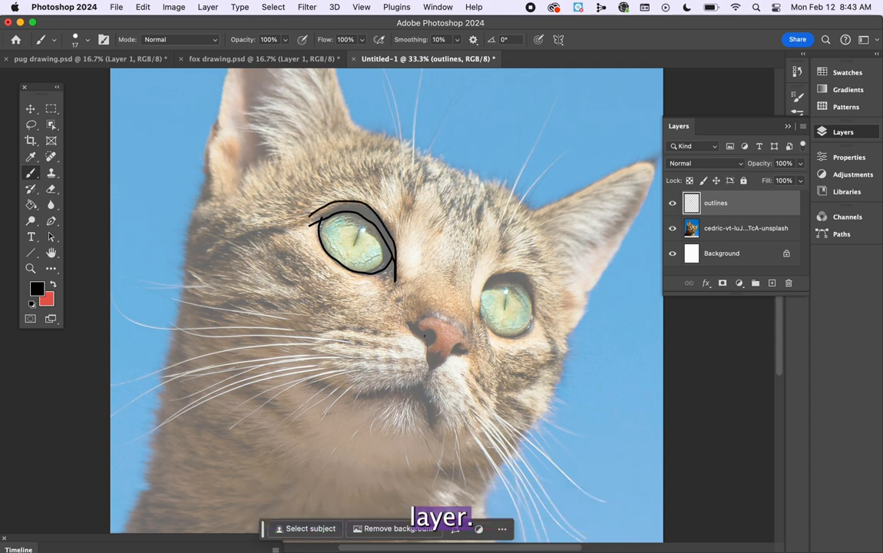
# Trace the cat's nose, mouth line and the muzzle below the nose with black contour lines.
pyautogui.moveTo(430, 367)
pyautogui.mouseDown()
pyautogui.moveTo(462, 349)
pyautogui.moveTo(417, 329)
pyautogui.mouseUp()
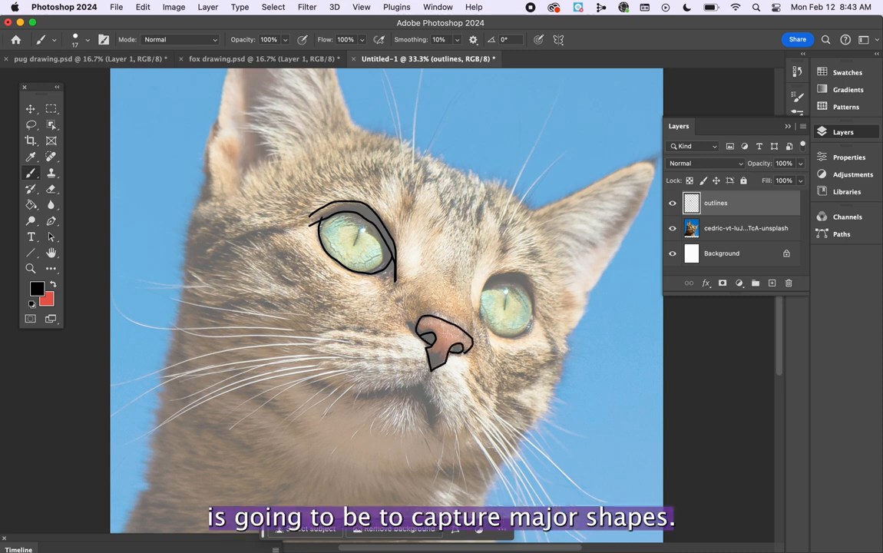
pyautogui.moveTo(443, 354); pyautogui.dragTo(429, 374)
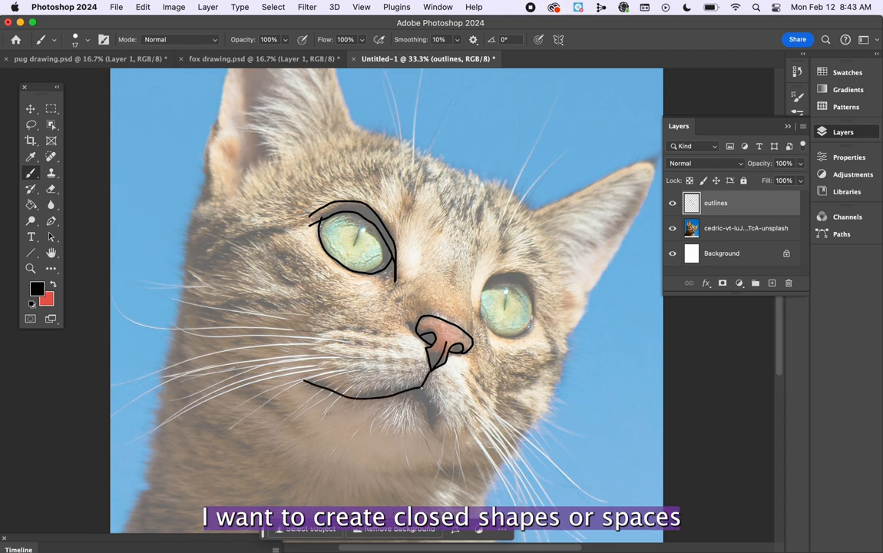
pyautogui.moveTo(436, 428); pyautogui.dragTo(464, 444)
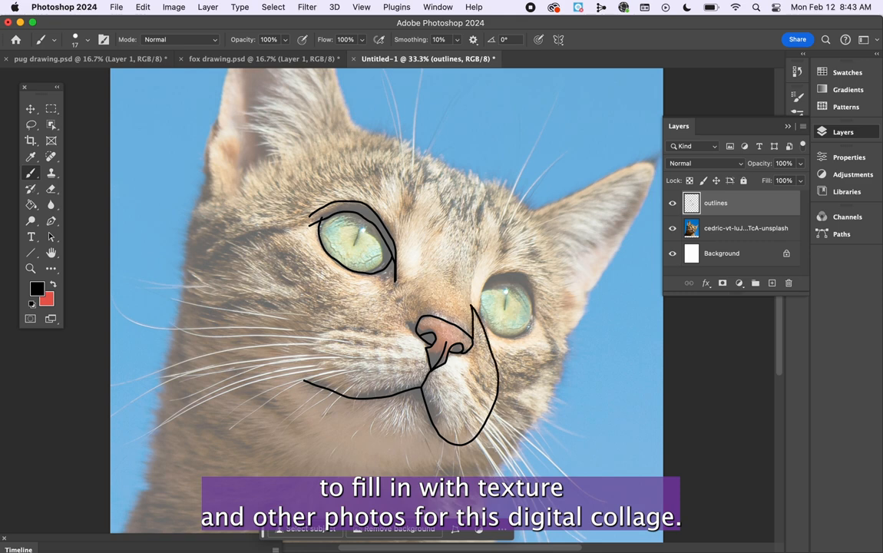
# Draw contour shapes along the nose bridge, the forehead markings, the brow and the larger side of the muzzle.
pyautogui.moveTo(482, 230); pyautogui.dragTo(481, 178)
pyautogui.moveTo(482, 178)
pyautogui.mouseDown()
pyautogui.moveTo(490, 279)
pyautogui.moveTo(479, 321)
pyautogui.mouseUp()
pyautogui.moveTo(393, 280); pyautogui.dragTo(418, 330)
pyautogui.moveTo(395, 280); pyautogui.dragTo(422, 269)
pyautogui.moveTo(421, 316); pyautogui.dragTo(435, 177)
pyautogui.moveTo(434, 177)
pyautogui.mouseDown()
pyautogui.moveTo(480, 216)
pyautogui.moveTo(483, 176)
pyautogui.mouseUp()
pyautogui.moveTo(395, 257); pyautogui.dragTo(411, 205)
pyautogui.moveTo(411, 205)
pyautogui.mouseDown()
pyautogui.moveTo(337, 187)
pyautogui.moveTo(310, 223)
pyautogui.mouseUp()
pyautogui.moveTo(265, 232)
pyautogui.mouseDown()
pyautogui.moveTo(230, 257)
pyautogui.moveTo(307, 383)
pyautogui.moveTo(401, 312)
pyautogui.mouseUp()
# Outline the chin, the jaw and the outer edge of the head, closing the shapes around the face.
pyautogui.moveTo(368, 397); pyautogui.dragTo(441, 432)
pyautogui.moveTo(261, 383); pyautogui.dragTo(388, 480)
pyautogui.moveTo(429, 477); pyautogui.dragTo(509, 460)
pyautogui.moveTo(480, 434); pyautogui.dragTo(483, 460)
pyautogui.moveTo(505, 458)
pyautogui.mouseDown()
pyautogui.moveTo(561, 272)
pyautogui.moveTo(484, 178)
pyautogui.mouseUp()
pyautogui.moveTo(423, 140)
pyautogui.mouseDown()
pyautogui.moveTo(231, 200)
pyautogui.moveTo(184, 292)
pyautogui.mouseUp()
pyautogui.moveTo(184, 292)
pyautogui.mouseDown()
pyautogui.moveTo(232, 435)
pyautogui.moveTo(344, 469)
pyautogui.mouseUp()
# Outline the far side of the face and the cat's ears, including their inner shapes.
pyautogui.hscroll(1, 461, 307)
pyautogui.moveTo(562, 334)
pyautogui.mouseDown()
pyautogui.moveTo(581, 291)
pyautogui.moveTo(566, 256)
pyautogui.mouseUp()
pyautogui.moveTo(544, 244)
pyautogui.mouseDown()
pyautogui.moveTo(536, 219)
pyautogui.moveTo(633, 235)
pyautogui.moveTo(581, 298)
pyautogui.mouseUp()
pyautogui.scroll(3, 461, 269)
pyautogui.moveTo(370, 217)
pyautogui.mouseDown()
pyautogui.moveTo(344, 148)
pyautogui.moveTo(218, 284)
pyautogui.moveTo(322, 251)
pyautogui.mouseUp()
# Clean up stray outline marks with the Eraser and return to the Brush tool.
pyautogui.click(51, 189)
pyautogui.moveTo(322, 159)
pyautogui.mouseDown()
pyautogui.moveTo(288, 248)
pyautogui.moveTo(325, 236)
pyautogui.mouseUp()
pyautogui.click(87, 40)
pyautogui.hscroll(3, 385, 269)
pyautogui.moveTo(436, 227); pyautogui.dragTo(433, 228)
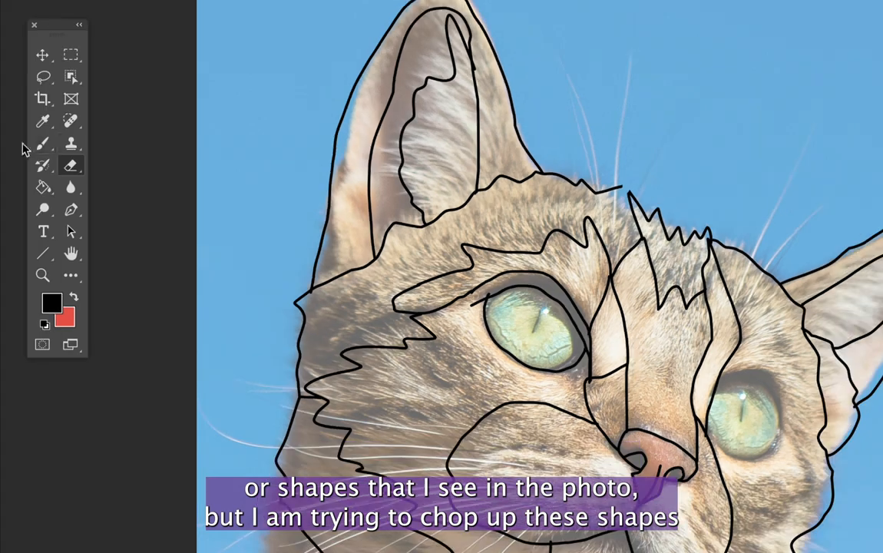
pyautogui.click(41, 144)
# Draw shoulder and chest lines from the cat's neck down to the page's lower edge, dividing the body into sections.
pyautogui.press('super+0')
pyautogui.moveTo(630, 353); pyautogui.dragTo(572, 498)
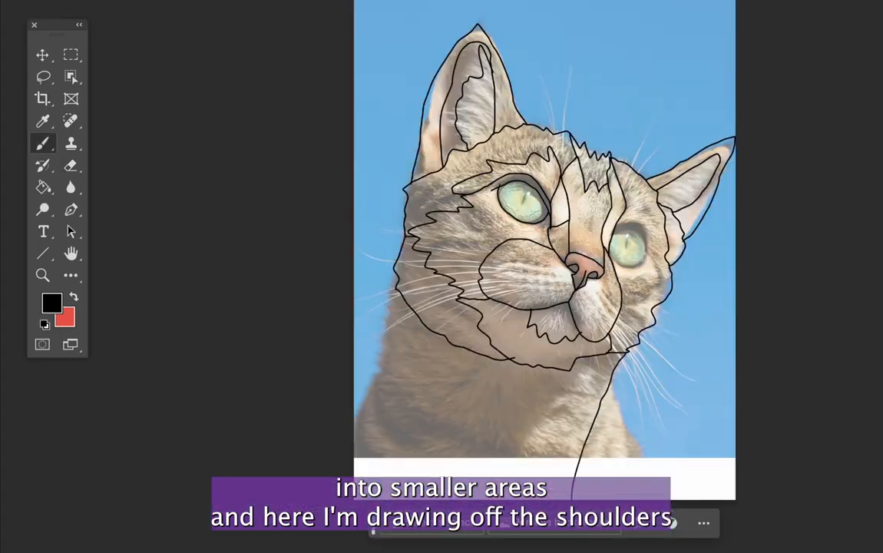
pyautogui.moveTo(610, 383); pyautogui.dragTo(644, 498)
pyautogui.moveTo(627, 418); pyautogui.dragTo(699, 490)
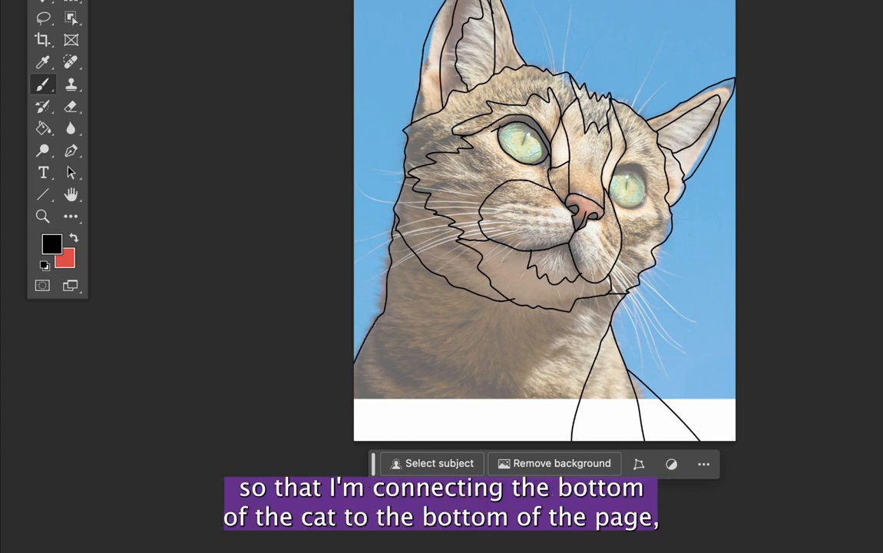
pyautogui.moveTo(376, 321); pyautogui.dragTo(422, 444)
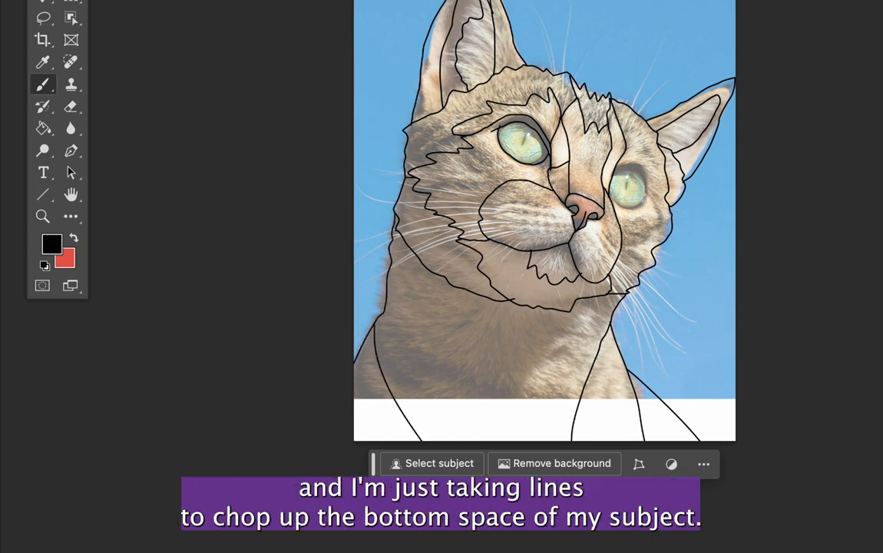
pyautogui.moveTo(465, 291)
pyautogui.mouseDown()
pyautogui.moveTo(444, 317)
pyautogui.moveTo(412, 440)
pyautogui.mouseUp()
pyautogui.moveTo(543, 347); pyautogui.dragTo(525, 442)
# Trace the inner corner and the slit pupil of the cat's near eye.
pyautogui.scroll(3, 524, 326)
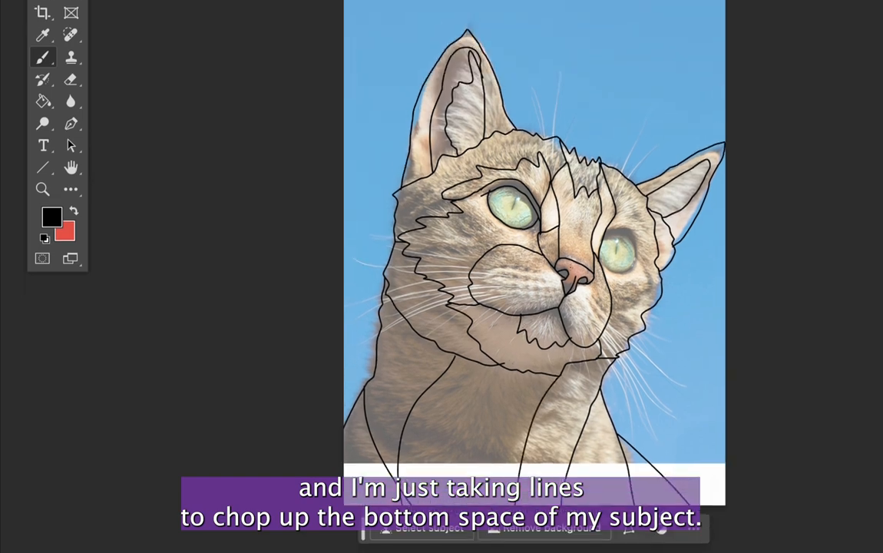
pyautogui.scroll(5, 532, 234)
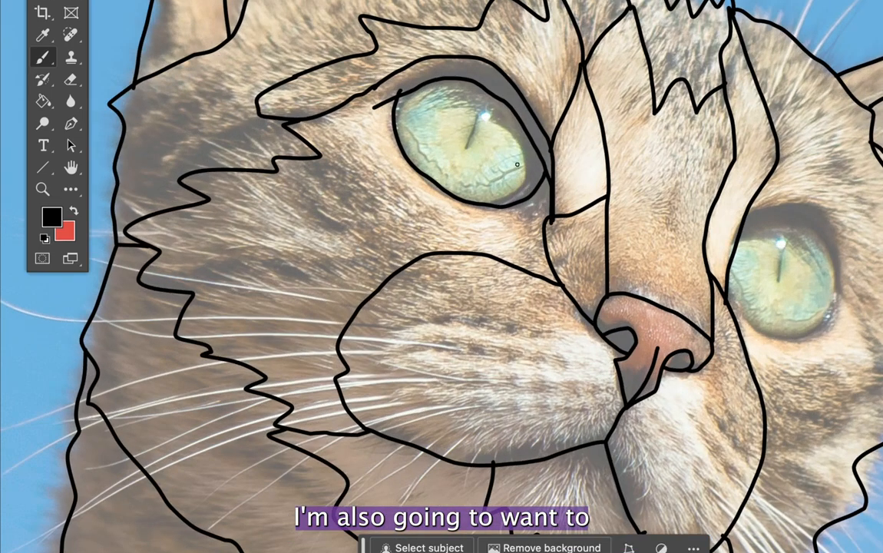
pyautogui.moveTo(535, 145)
pyautogui.mouseDown()
pyautogui.moveTo(523, 186)
pyautogui.moveTo(494, 205)
pyautogui.mouseUp()
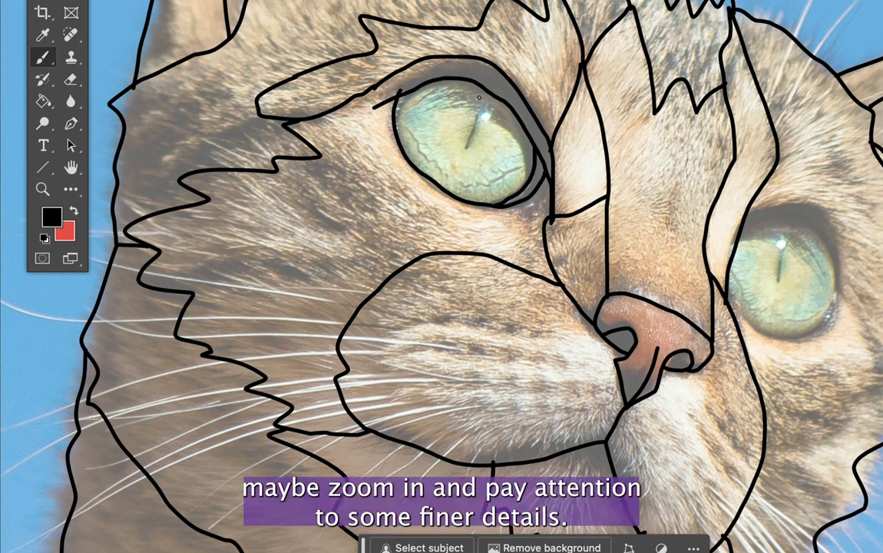
pyautogui.moveTo(486, 98)
pyautogui.mouseDown()
pyautogui.moveTo(467, 147)
pyautogui.moveTo(486, 99)
pyautogui.mouseUp()
# Outline the cat's far eye and its upper lid.
pyautogui.hscroll(3, 507, 123)
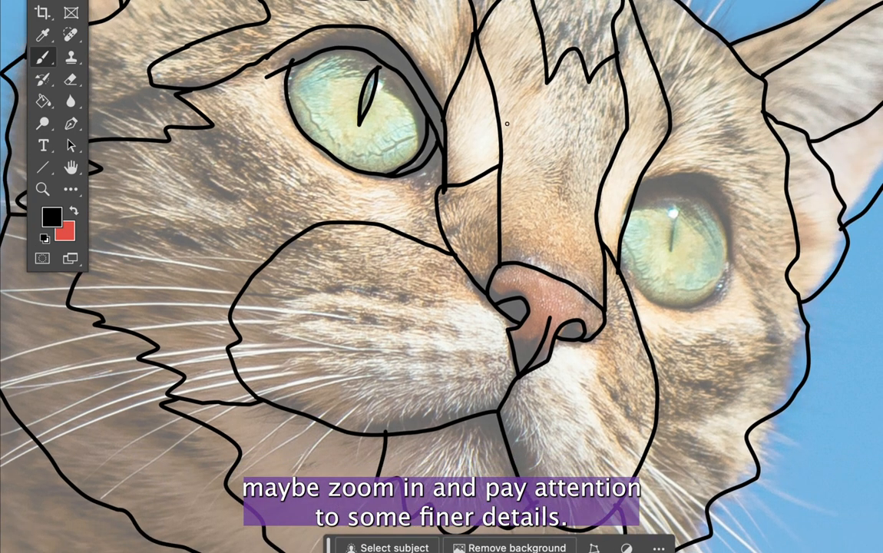
pyautogui.moveTo(747, 282); pyautogui.dragTo(718, 223)
pyautogui.moveTo(681, 190)
pyautogui.mouseDown()
pyautogui.moveTo(633, 212)
pyautogui.moveTo(652, 177)
pyautogui.moveTo(708, 163)
pyautogui.moveTo(739, 197)
pyautogui.moveTo(749, 243)
pyautogui.mouseUp()
# Draw jagged fur lines across both cheeks and add the slit pupil of the far eye.
pyautogui.moveTo(750, 278)
pyautogui.mouseDown()
pyautogui.moveTo(771, 337)
pyautogui.moveTo(761, 365)
pyautogui.moveTo(734, 377)
pyautogui.moveTo(739, 401)
pyautogui.moveTo(711, 422)
pyautogui.moveTo(655, 436)
pyautogui.mouseUp()
pyautogui.moveTo(201, 121)
pyautogui.mouseDown()
pyautogui.moveTo(166, 135)
pyautogui.moveTo(203, 192)
pyautogui.moveTo(277, 249)
pyautogui.mouseUp()
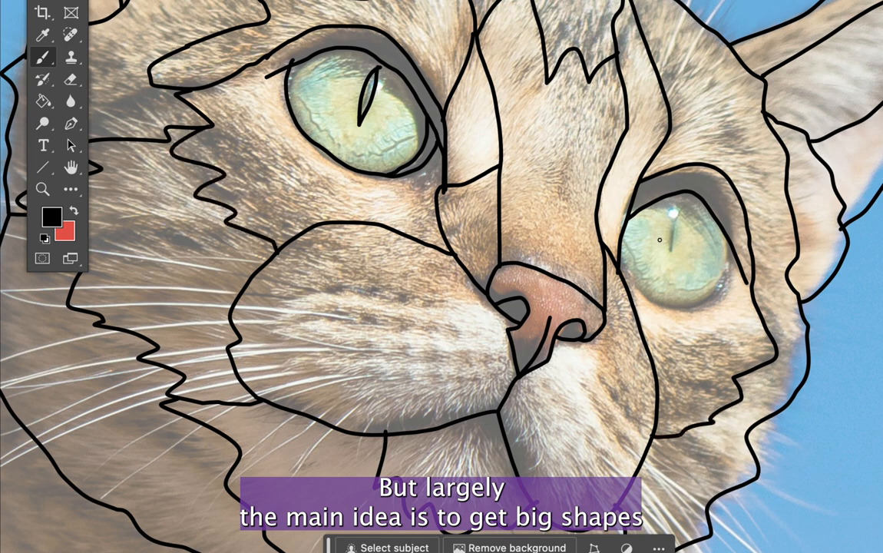
pyautogui.moveTo(673, 253)
pyautogui.mouseDown()
pyautogui.moveTo(683, 204)
pyautogui.moveTo(676, 249)
pyautogui.mouseUp()
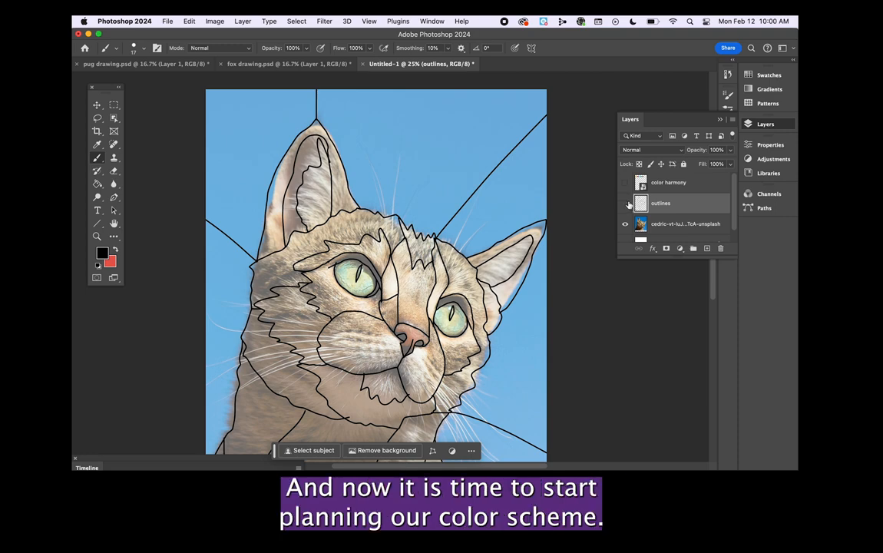
# Hide the outlines layer to view the bare cat photo and show the layer again.
pyautogui.click(628, 204)
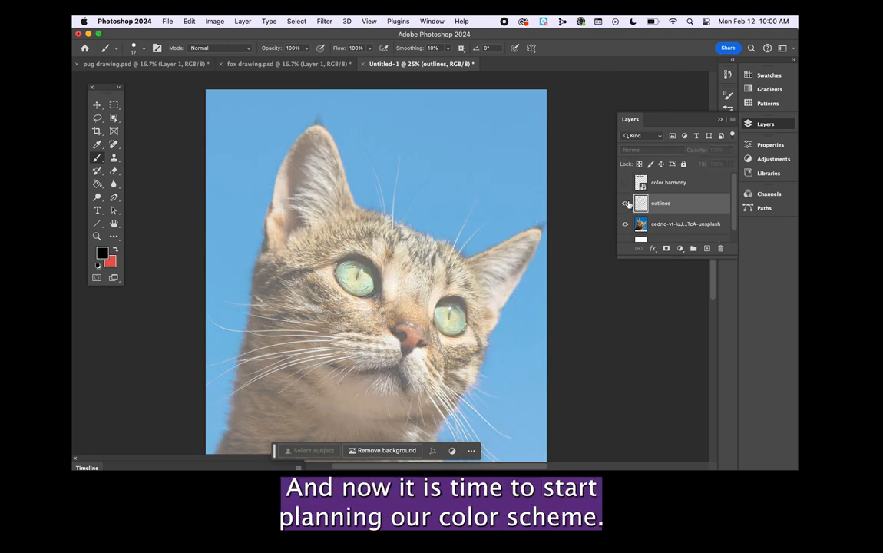
pyautogui.click(626, 204)
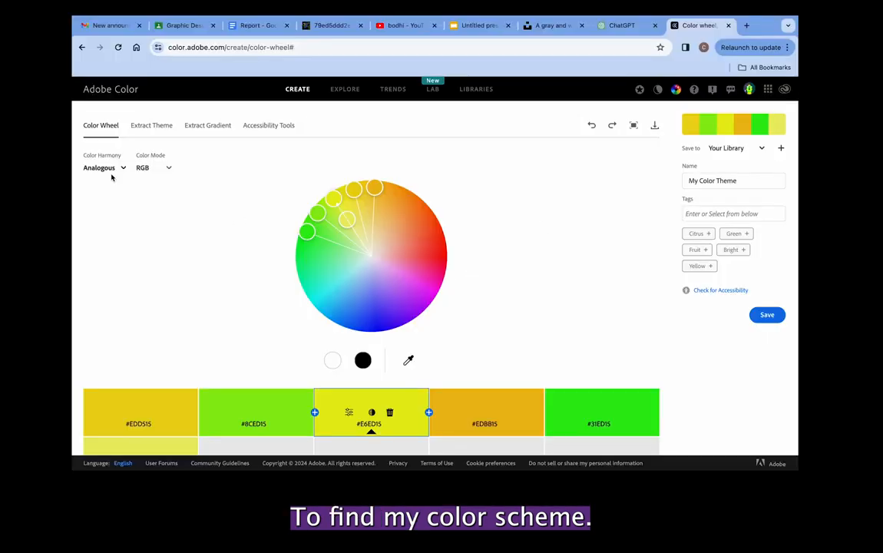
# Switch to Adobe Color and compare the Triad, Complementary, Split Complementary and Square harmonies on the color wheel.
pyautogui.click(106, 168)
pyautogui.click(97, 222)
pyautogui.click(96, 167)
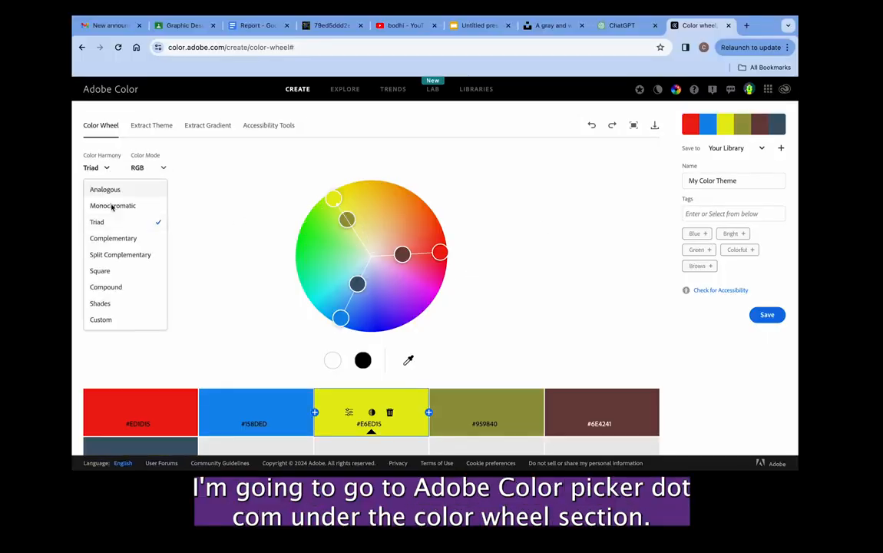
pyautogui.click(111, 238)
pyautogui.click(112, 168)
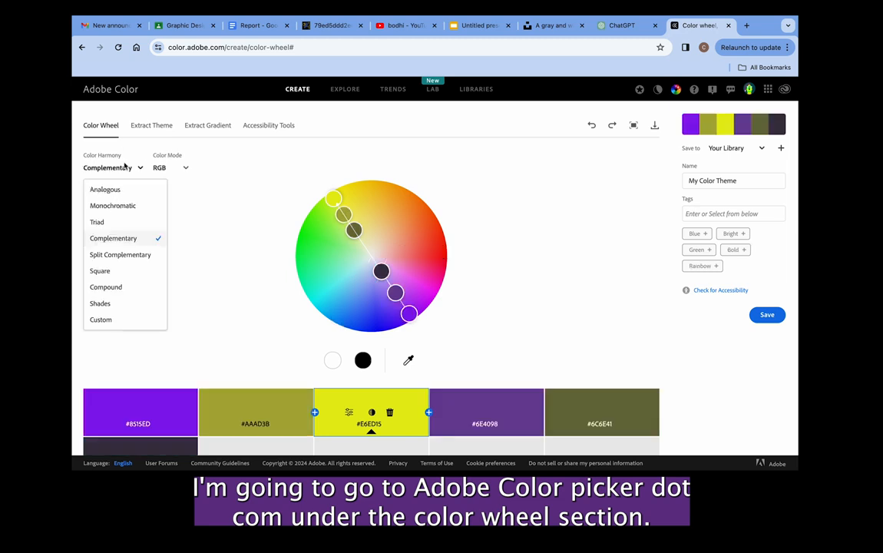
pyautogui.click(119, 259)
pyautogui.click(126, 169)
pyautogui.click(116, 271)
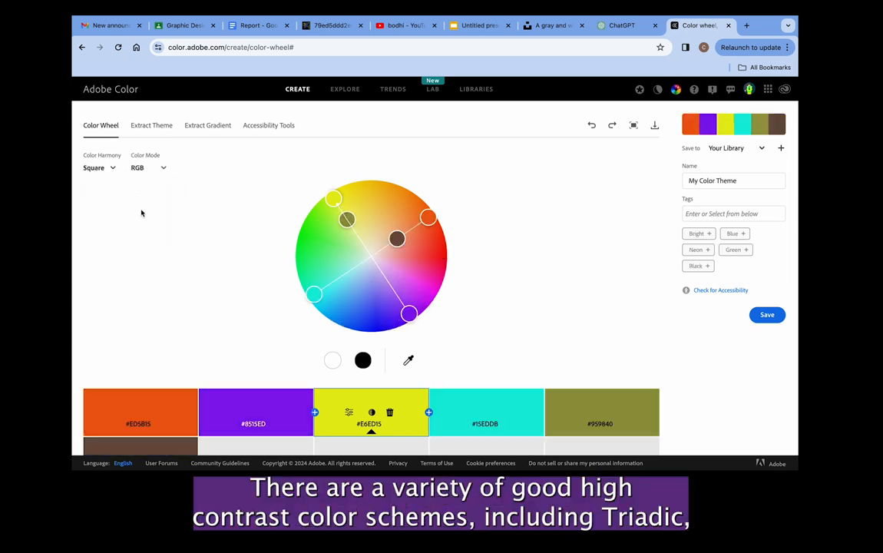
# Apply the Triad harmony and adjust the wheel's colors into a palette of #F0D419, #ED1597, #15DEED, #50969E and #70660D.
pyautogui.click(114, 169)
pyautogui.click(116, 220)
pyautogui.moveTo(438, 250); pyautogui.dragTo(368, 261)
pyautogui.click(402, 266)
pyautogui.moveTo(339, 291)
pyautogui.mouseDown()
pyautogui.moveTo(347, 270)
pyautogui.moveTo(341, 294)
pyautogui.mouseUp()
pyautogui.moveTo(360, 206)
pyautogui.mouseDown()
pyautogui.moveTo(362, 192)
pyautogui.moveTo(362, 215)
pyautogui.moveTo(356, 194)
pyautogui.mouseUp()
pyautogui.moveTo(342, 294); pyautogui.dragTo(344, 281)
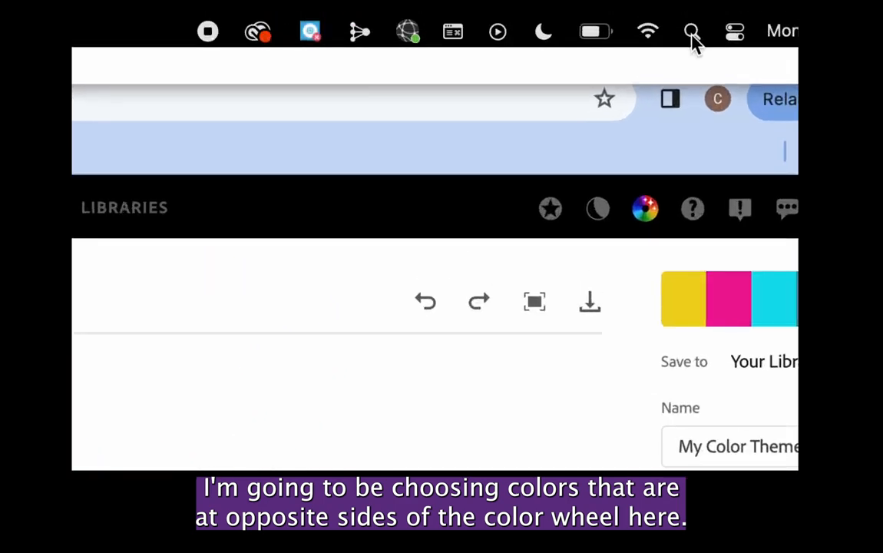
# Open the Mac's Screenshot utility and capture the portion of the page showing the color palette swatches.
pyautogui.click(692, 34)
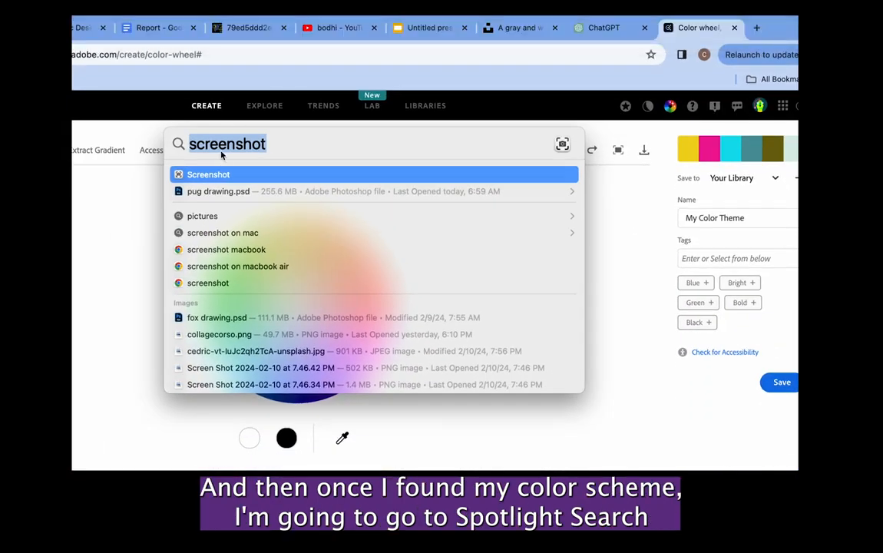
pyautogui.press('Return')
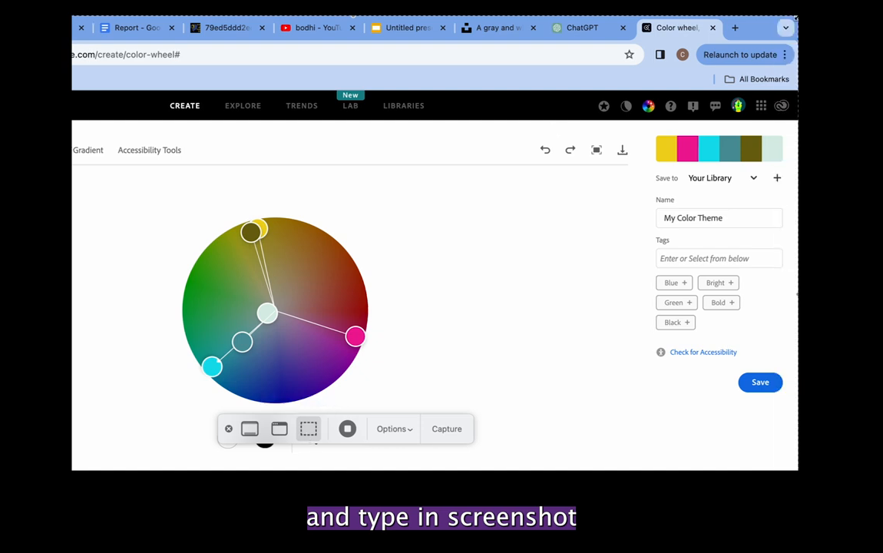
pyautogui.moveTo(797, 17); pyautogui.dragTo(640, 464)
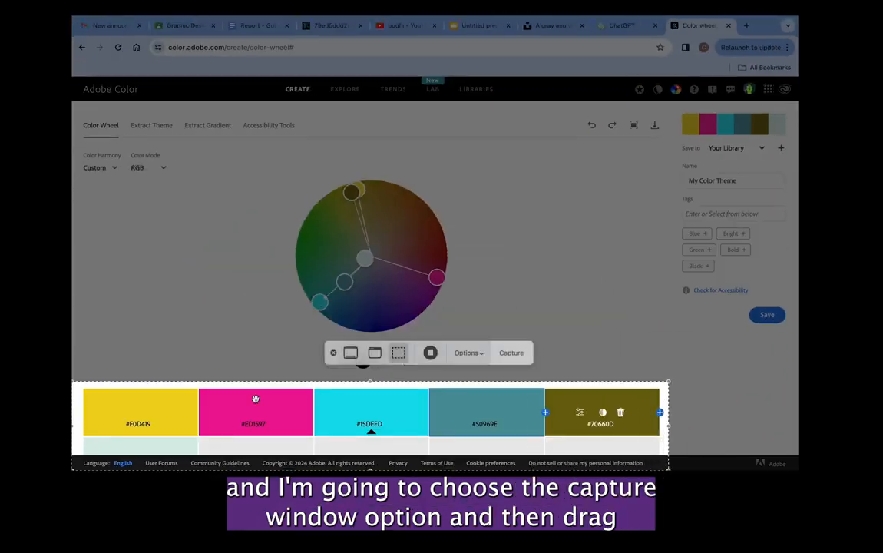
pyautogui.moveTo(72, 469); pyautogui.dragTo(80, 441)
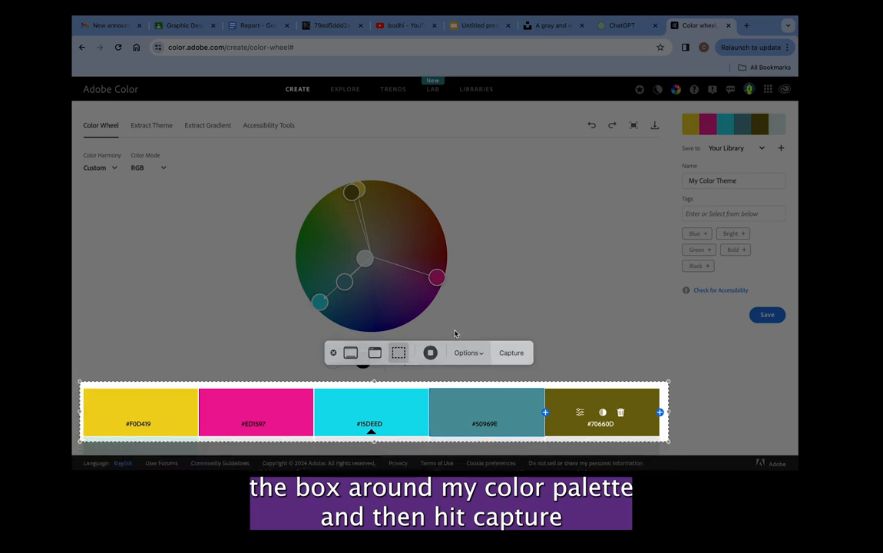
pyautogui.click(507, 356)
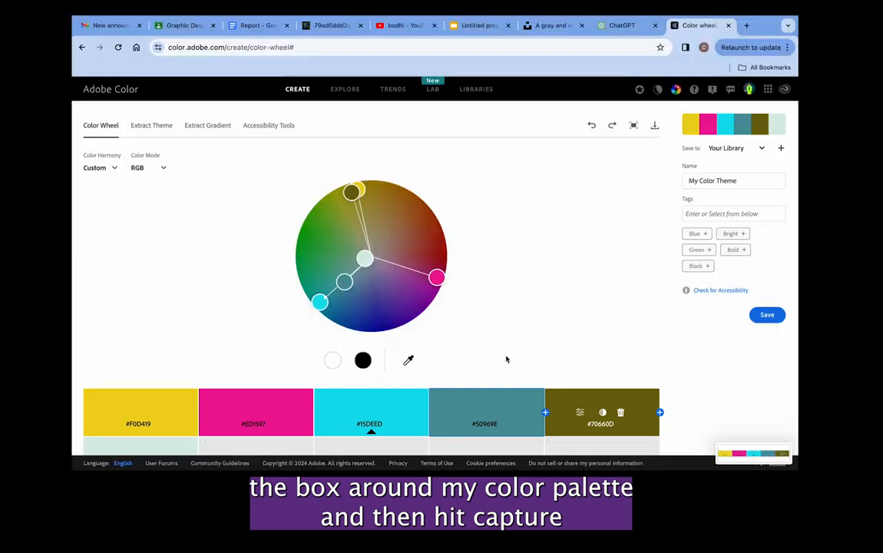
# Switch to Photoshop and place the captured palette image from the desktop into the cat document.
pyautogui.click(487, 446)
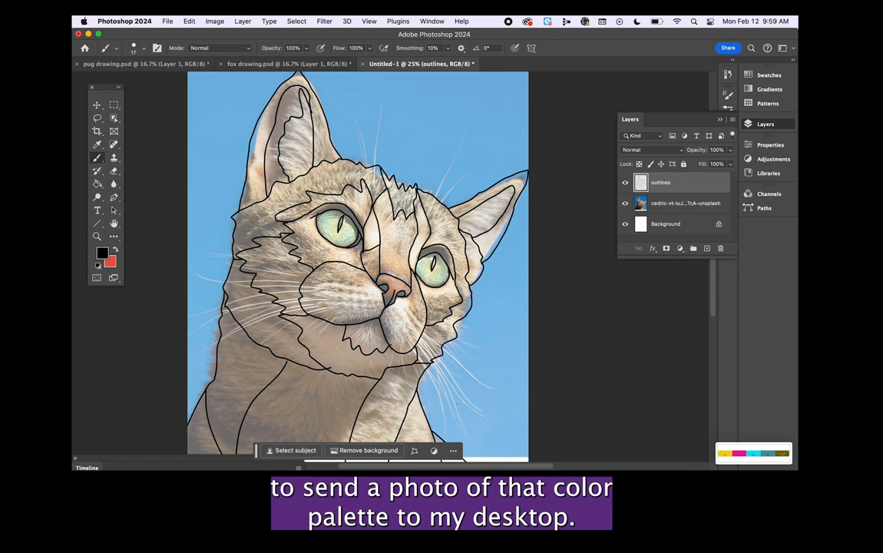
pyautogui.click(181, 447)
pyautogui.click(626, 257)
pyautogui.moveTo(626, 257); pyautogui.dragTo(403, 93)
pyautogui.press('Return')
# Rename the placed palette layer as color harmony and start a free transform on it.
pyautogui.doubleClick(686, 182)
pyautogui.write('pal')
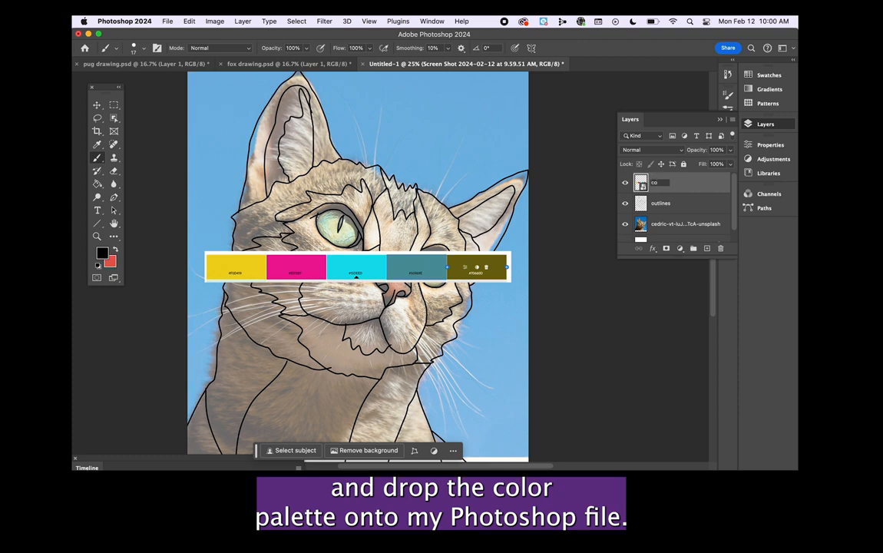
pyautogui.write('or harmony')
pyautogui.press('Return')
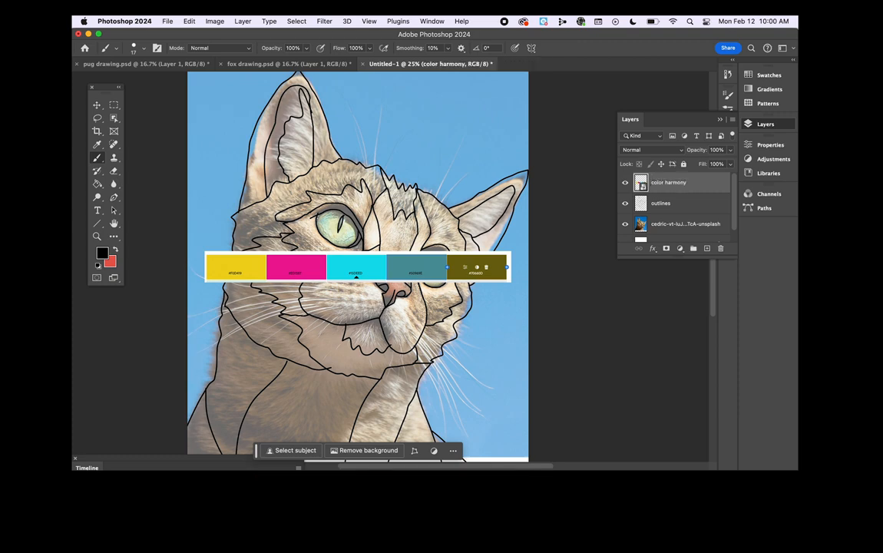
pyautogui.hotkey('ctrl', 't')
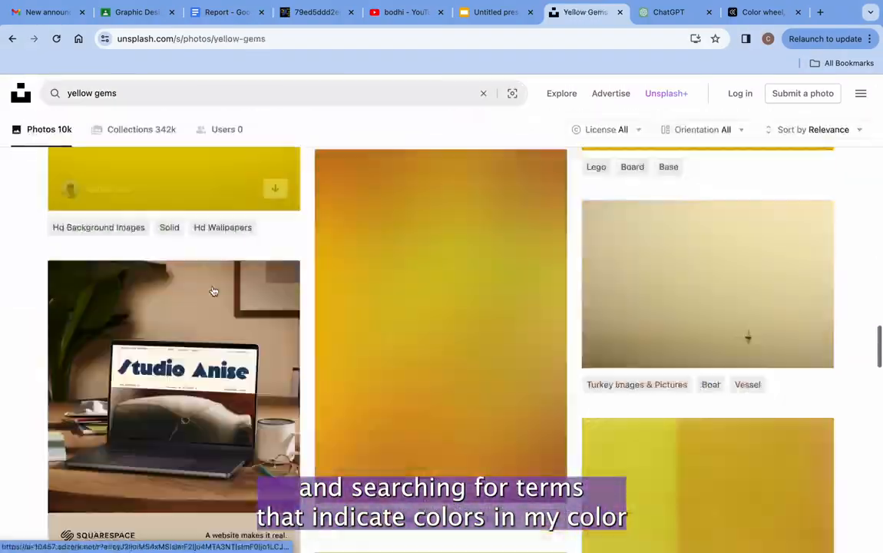
# Browse Unsplash for yellow gem and gemstone textures, checking them against the Adobe Color palette.
pyautogui.scroll(-5, 214, 291)
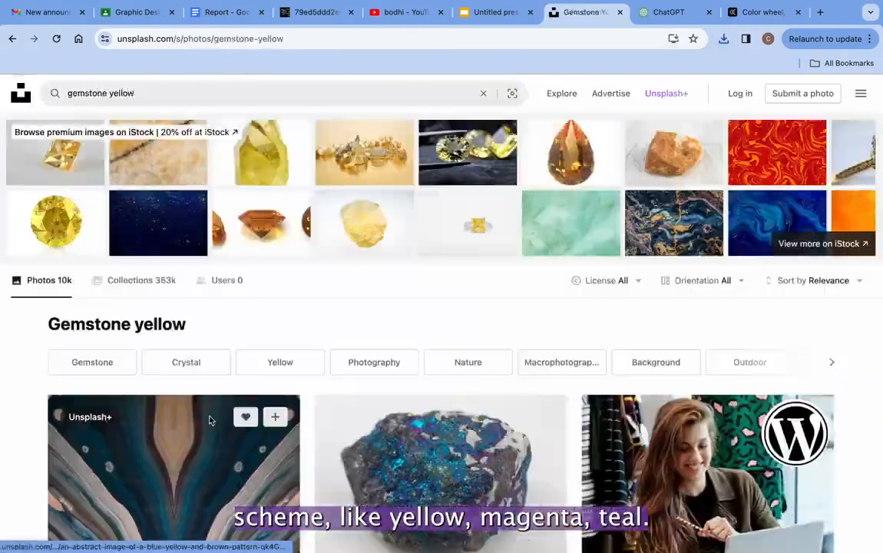
pyautogui.scroll(-10, 211, 420)
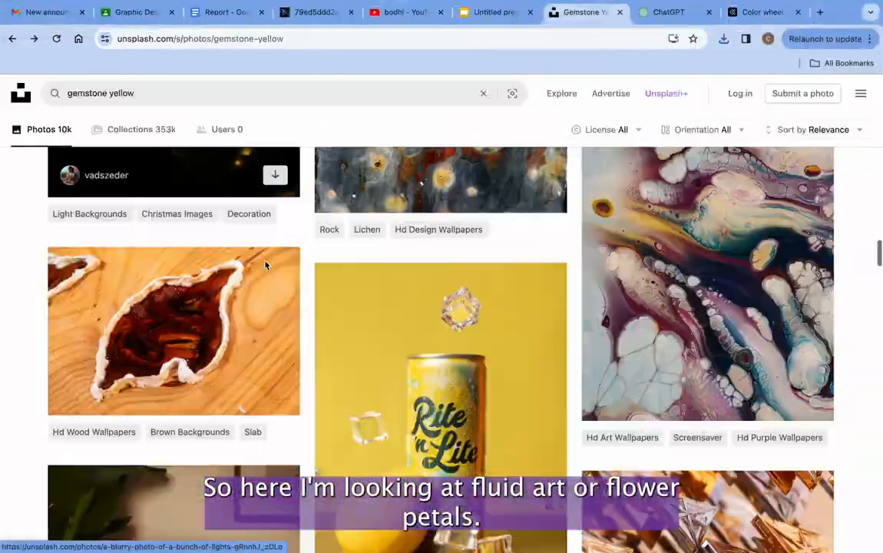
pyautogui.scroll(-5, 266, 263)
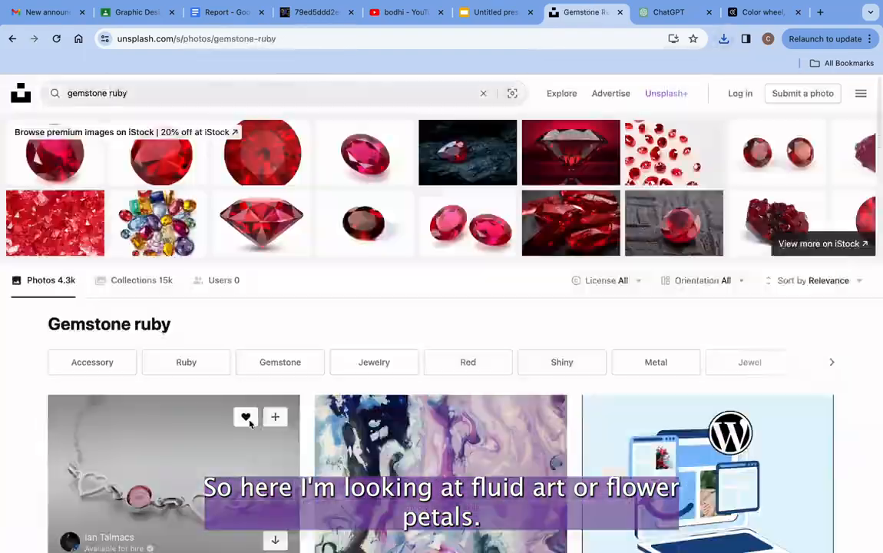
pyautogui.scroll(-5, 248, 422)
pyautogui.click(761, 13)
pyautogui.click(584, 12)
# Browse Unsplash's gemstone magenta and fluid art magenta results and open a blurred red and blue photo.
pyautogui.scroll(-10, 324, 258)
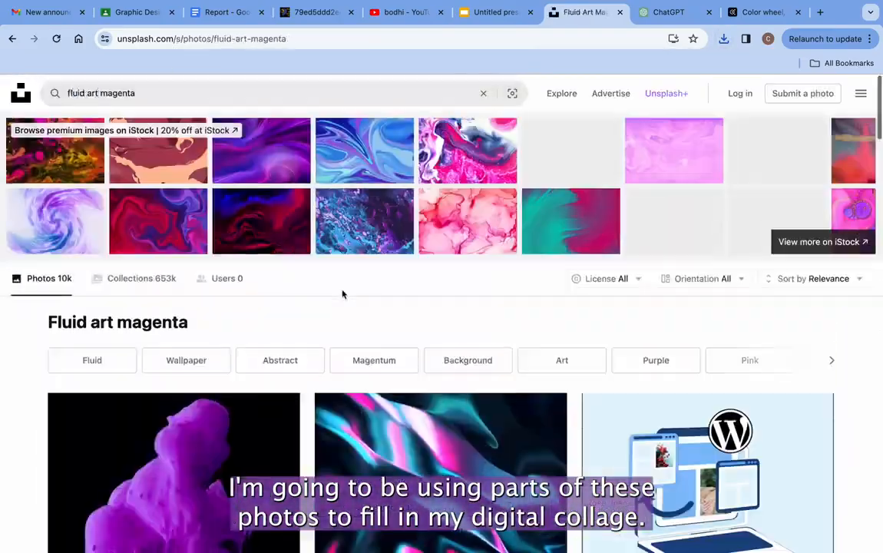
pyautogui.scroll(-10, 342, 294)
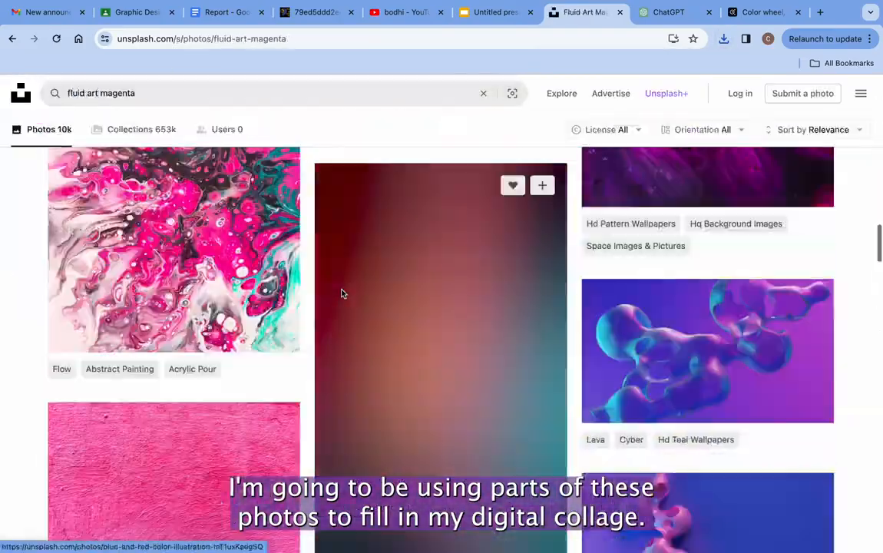
pyautogui.click(341, 292)
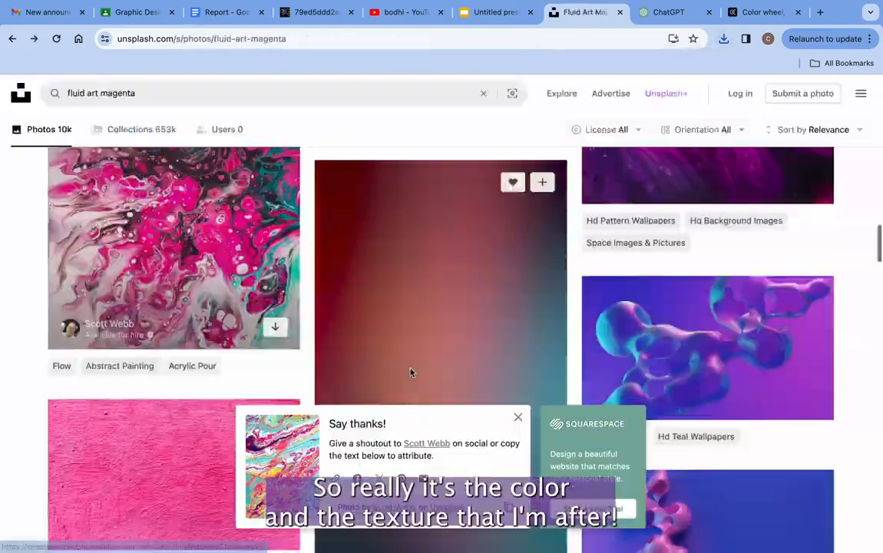
# Download the brown and black abstract painting from Unsplash and browse the fluid art tan results.
pyautogui.scroll(-10, 410, 373)
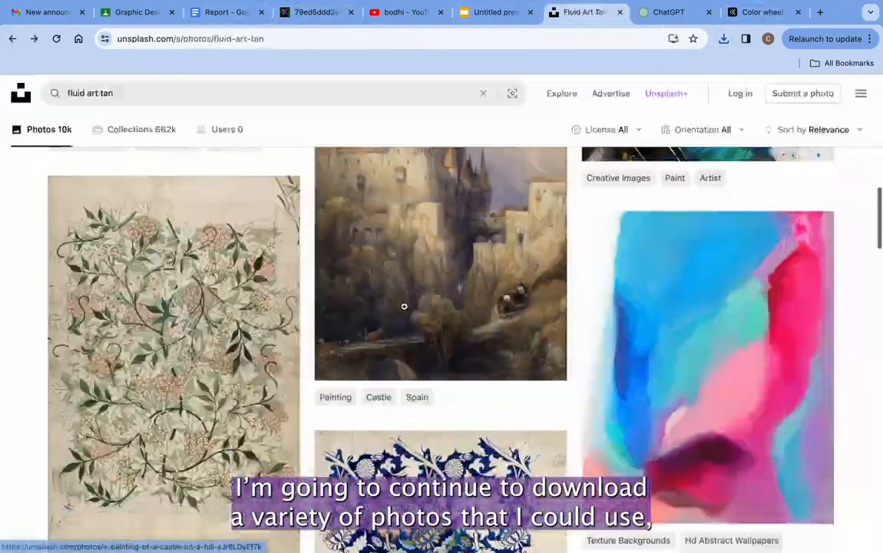
pyautogui.scroll(-10, 404, 307)
pyautogui.scroll(-20, 404, 307)
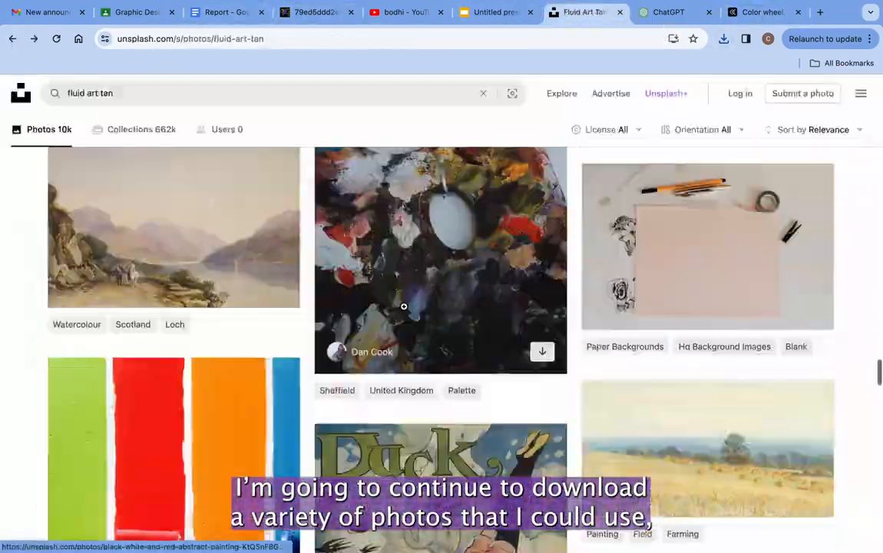
# Search Unsplash for fluid art khaki, look through the textures and download the yellow painted wall photo.
pyautogui.doubleClick(108, 95)
pyautogui.write('khaki')
pyautogui.press('Return')
pyautogui.scroll(-1, 286, 381)
pyautogui.scroll(-15, 287, 381)
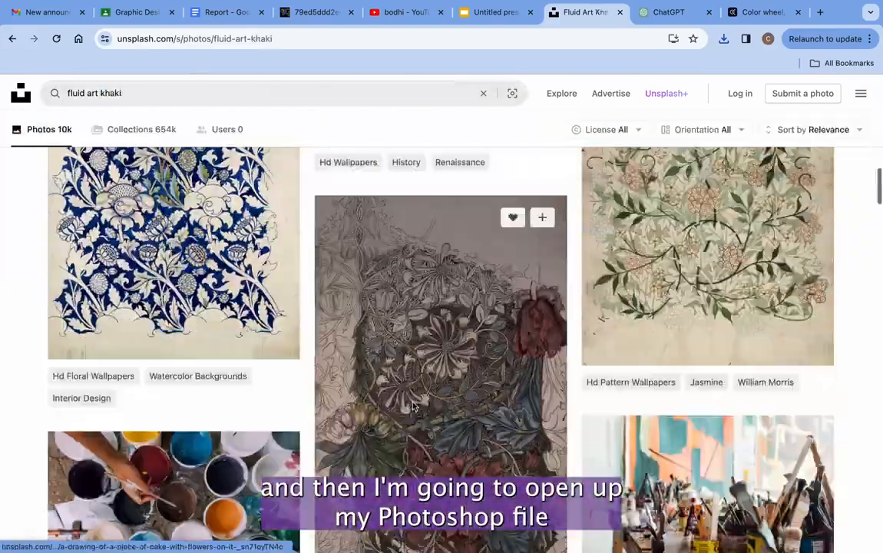
pyautogui.scroll(-5, 286, 381)
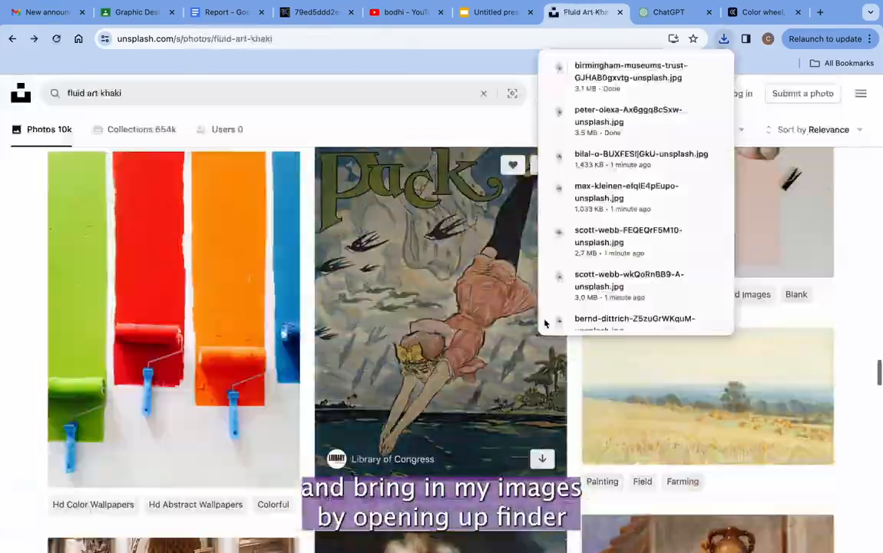
pyautogui.scroll(-5, 412, 329)
pyautogui.scroll(-10, 412, 328)
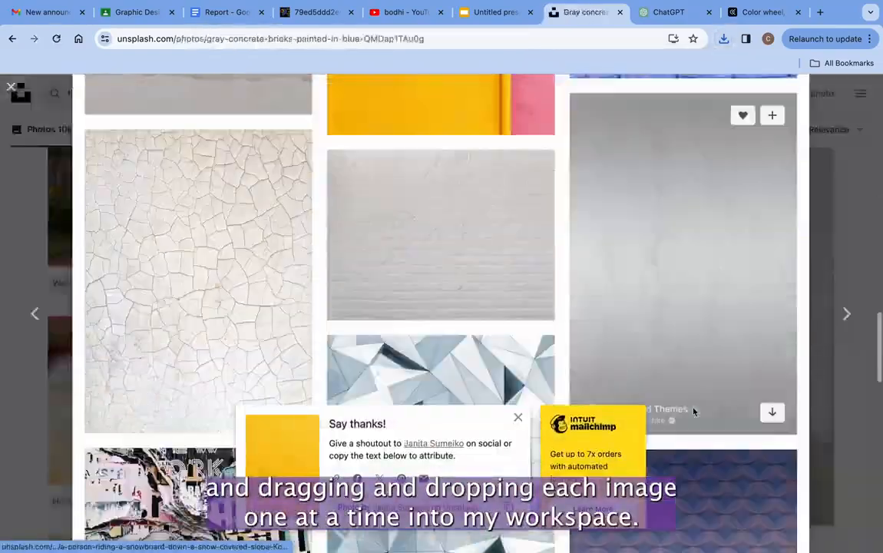
pyautogui.scroll(-5, 193, 200)
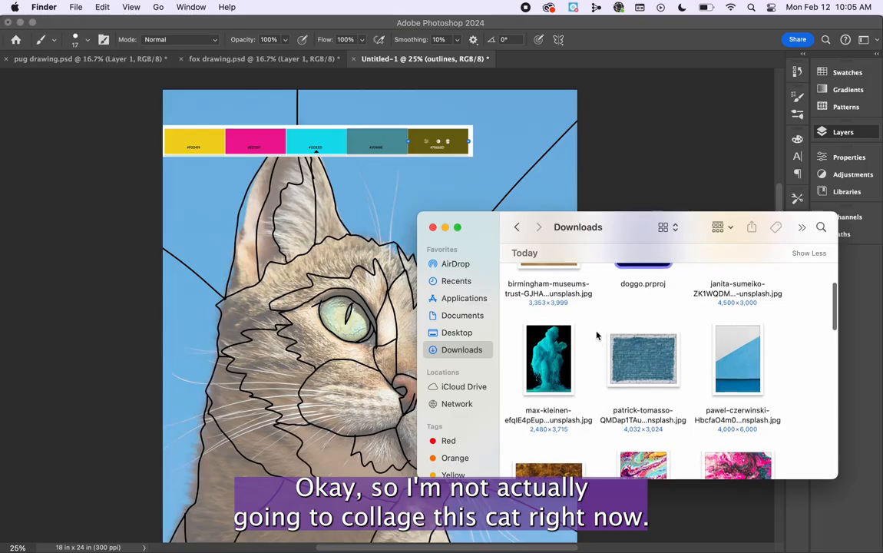
# Look through the downloaded texture photos in Finder's Downloads folder over the cat document.
pyautogui.scroll(5, 597, 336)
pyautogui.scroll(-10, 597, 336)
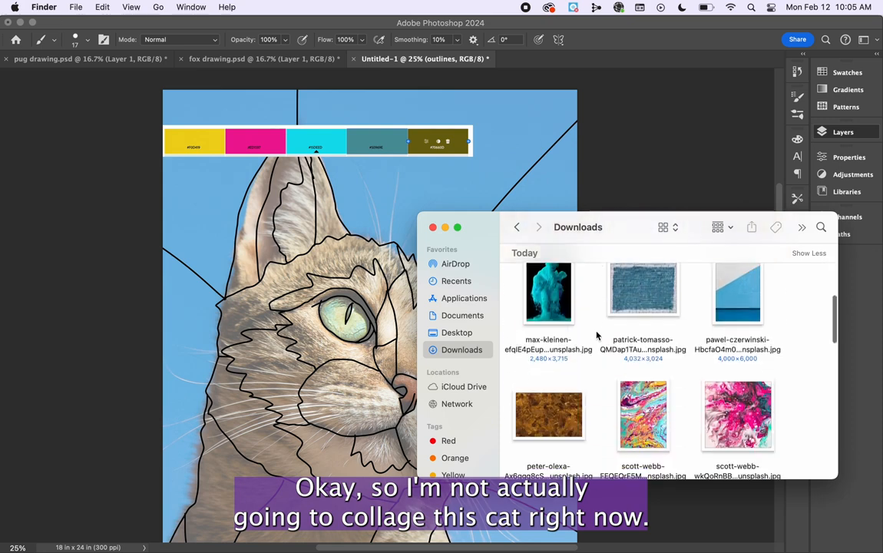
pyautogui.scroll(3, 597, 336)
pyautogui.scroll(-3, 597, 336)
pyautogui.scroll(3, 596, 336)
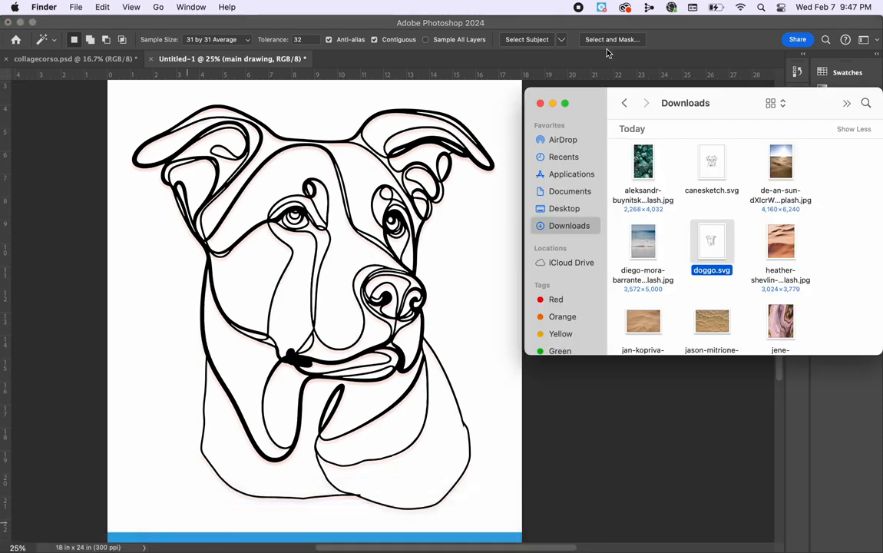
# Place the jan-kopriva sand photo from the Downloads folder into the dog drawing document.
pyautogui.click(782, 246)
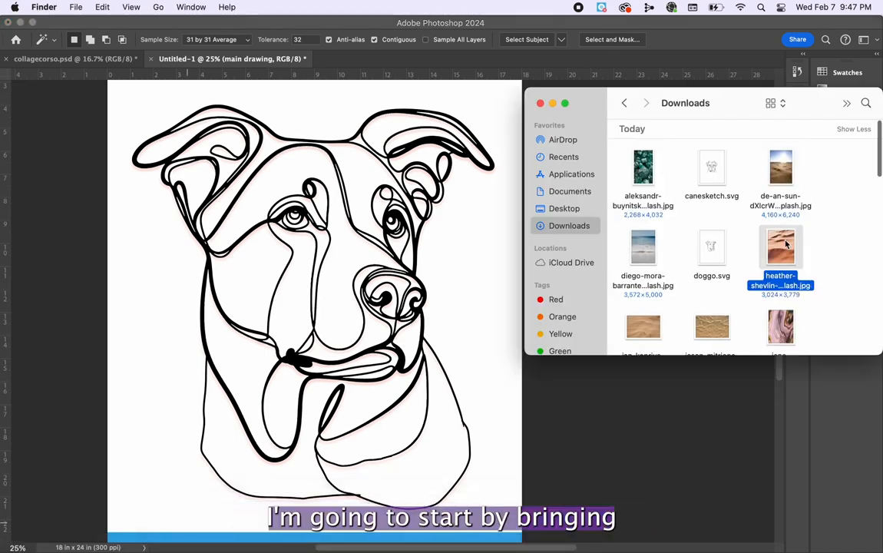
pyautogui.scroll(-2, 707, 309)
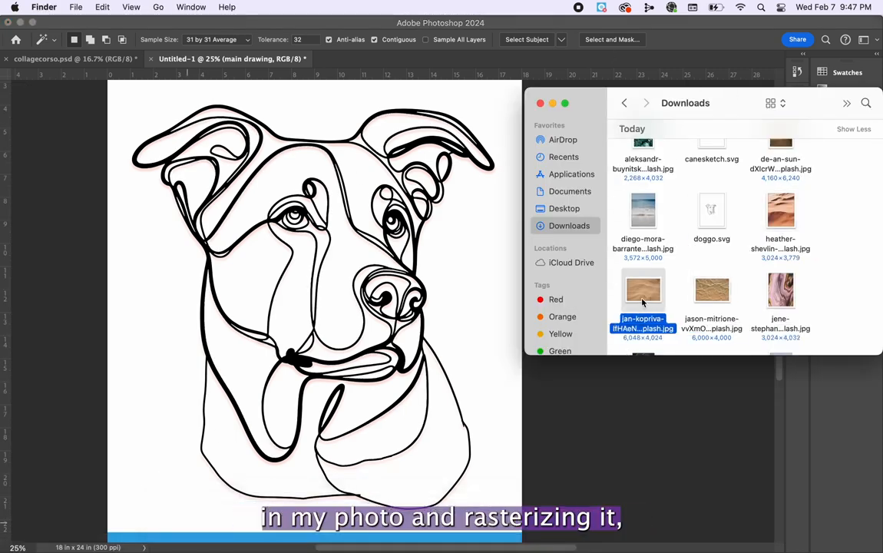
pyautogui.moveTo(644, 305); pyautogui.dragTo(361, 283)
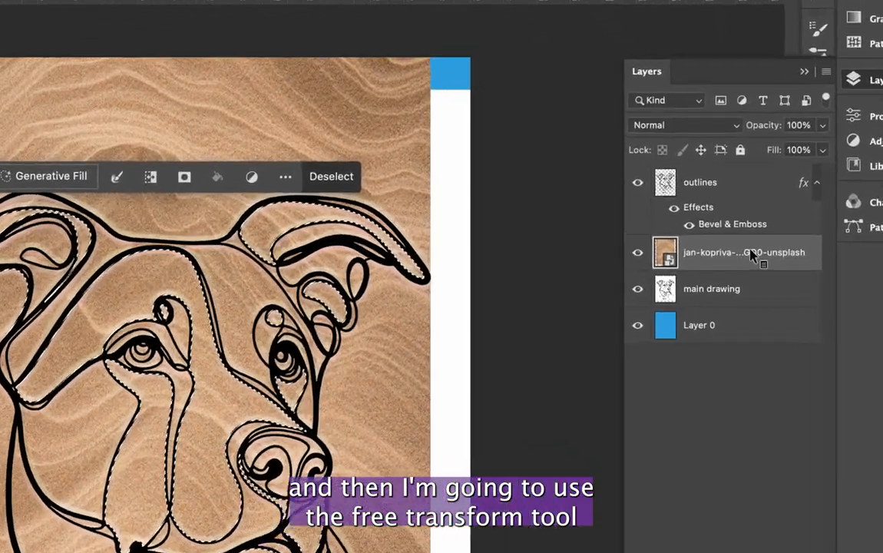
# Rasterize the jan-kopriva sand layer and position it over the dog's head with Free Transform.
pyautogui.rightClick(753, 251)
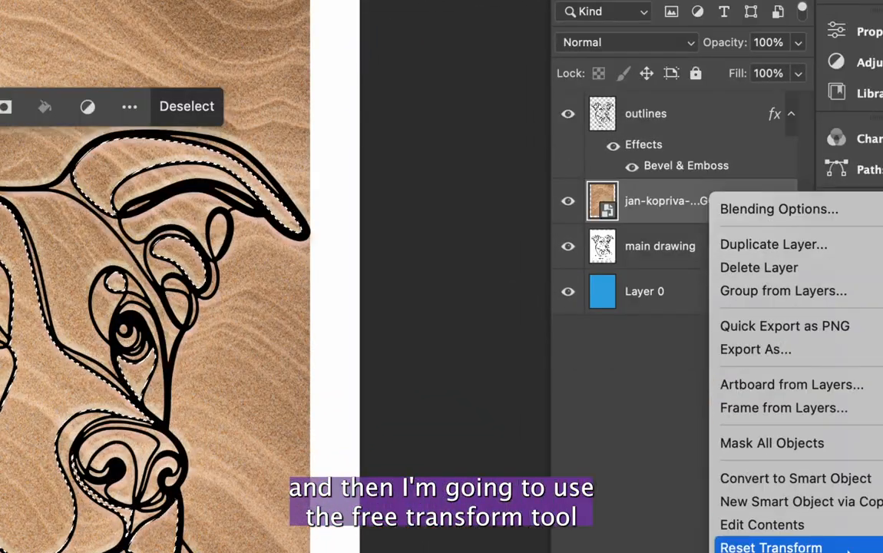
pyautogui.scroll(-4, 836, 457)
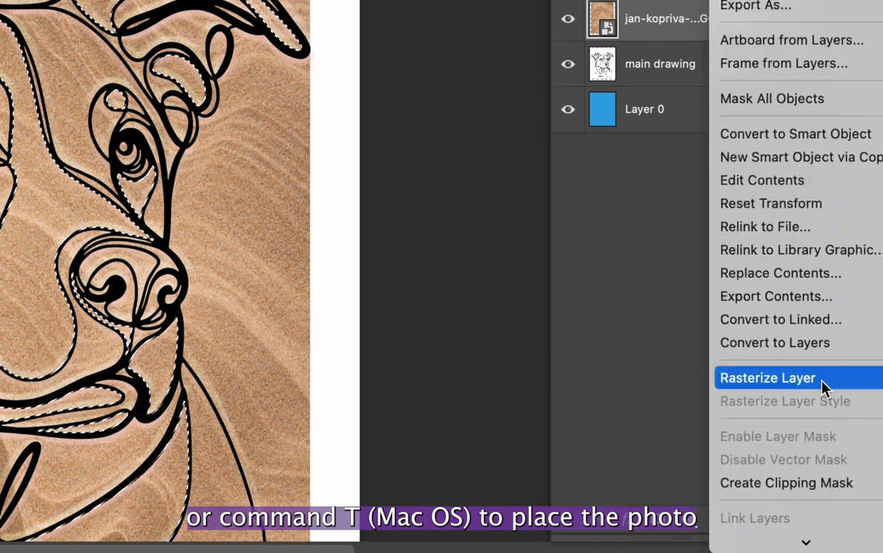
pyautogui.click(768, 378)
pyautogui.press('super+t')
pyautogui.moveTo(247, 133); pyautogui.dragTo(286, 231)
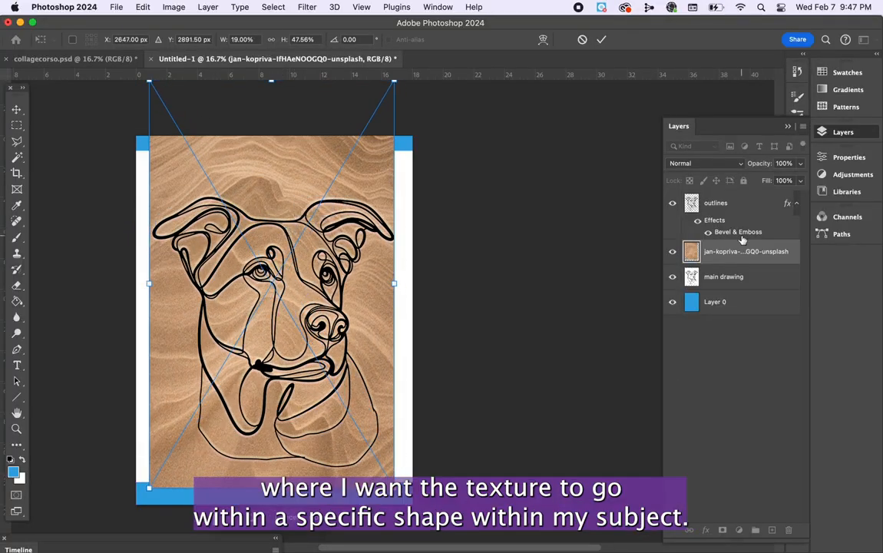
# On the main drawing layer, select the dog's forehead and muzzle shape plus ear and chin shapes with the Magic Wand.
pyautogui.click(722, 277)
pyautogui.press('w')
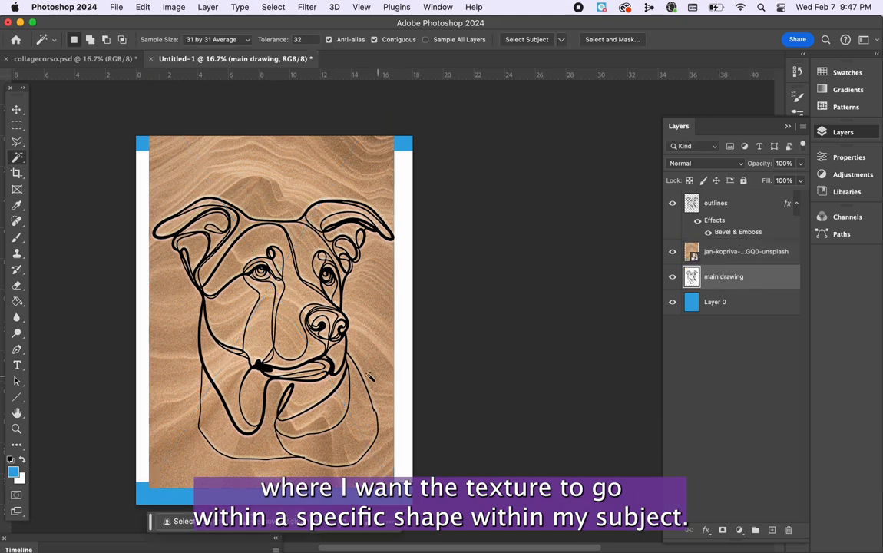
pyautogui.scroll(2, 374, 380)
pyautogui.click(311, 310)
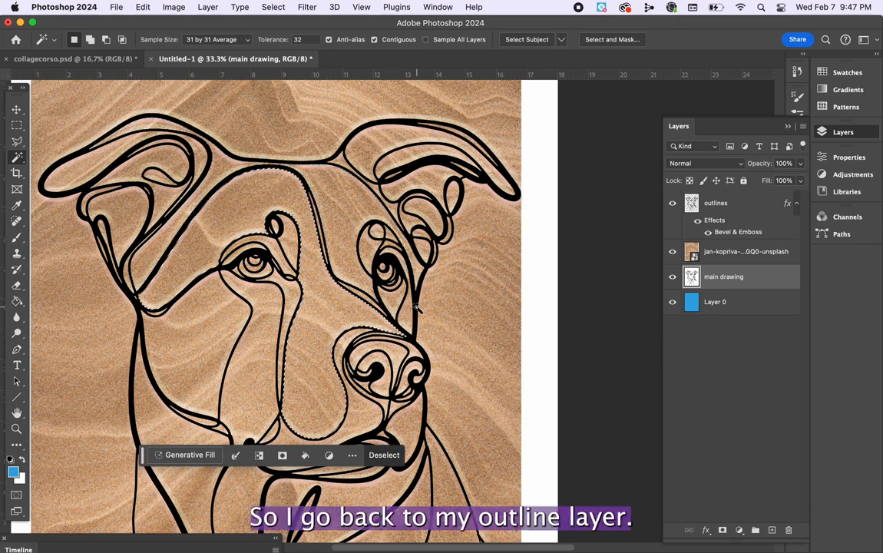
pyautogui.keyDown('shift'); pyautogui.click(92, 163); pyautogui.keyUp('shift')
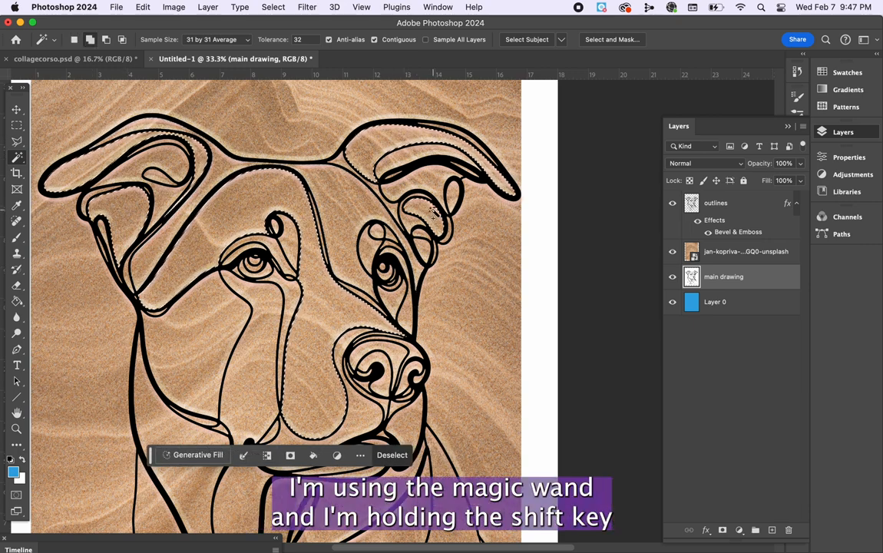
pyautogui.keyDown('shift'); pyautogui.click(411, 427); pyautogui.keyUp('shift')
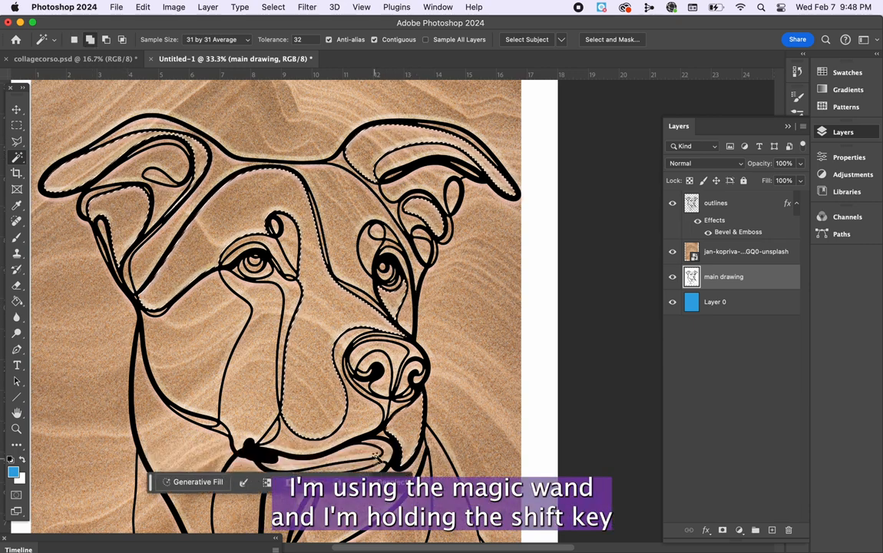
# Add the tongue-shaped neck area and further non-adjacent shapes, including the one beneath the dog's left-hand eye, to the selection.
pyautogui.scroll(-2, 365, 452)
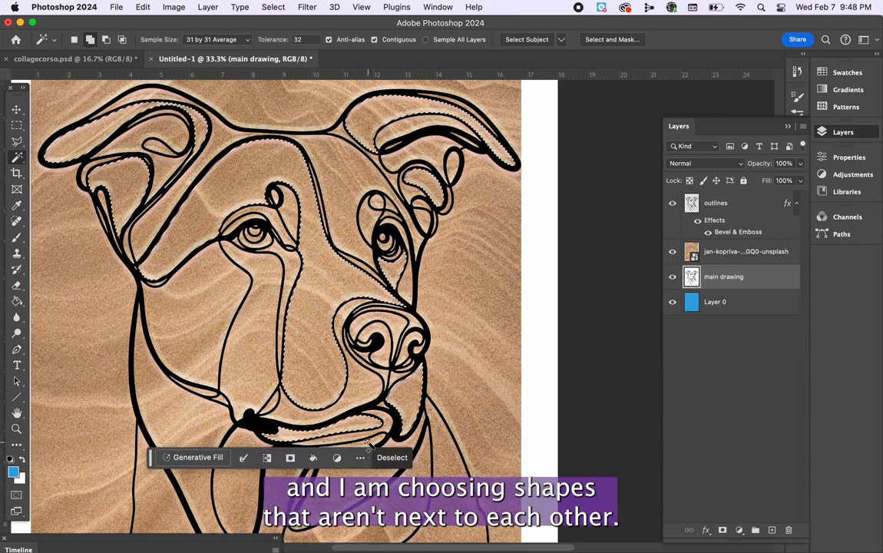
pyautogui.keyDown('shift'); pyautogui.click(244, 465); pyautogui.keyUp('shift')
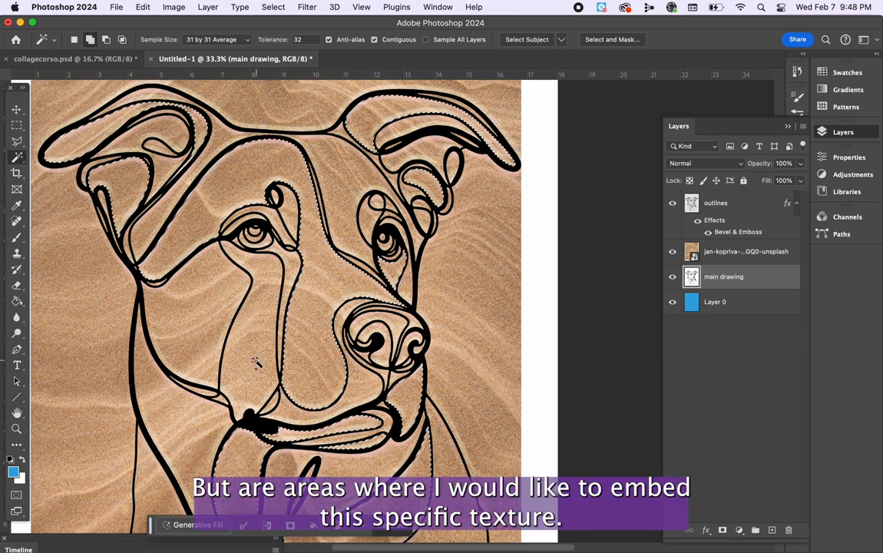
pyautogui.scroll(-10, 167, 327)
pyautogui.scroll(10, 181, 332)
pyautogui.scroll(-5, 231, 311)
pyautogui.scroll(15, 376, 335)
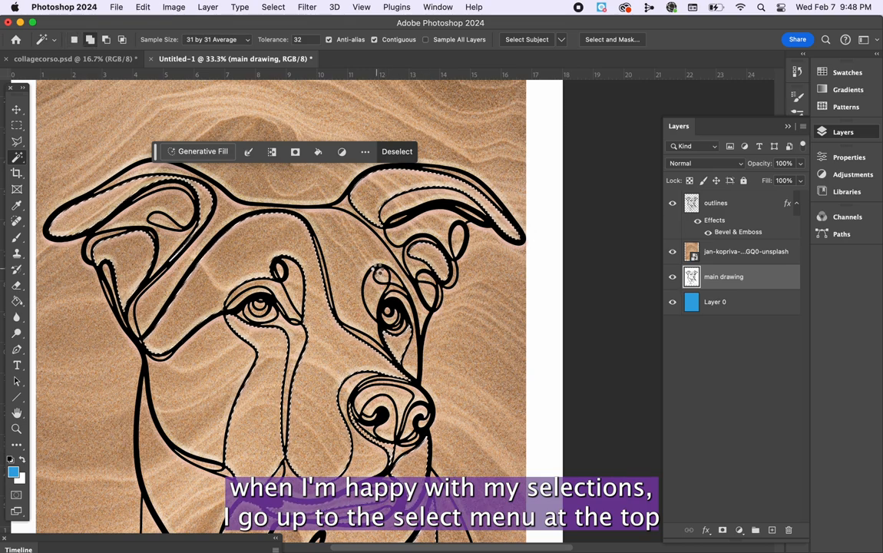
pyautogui.scroll(2, 292, 277)
pyautogui.scroll(-3, 264, 261)
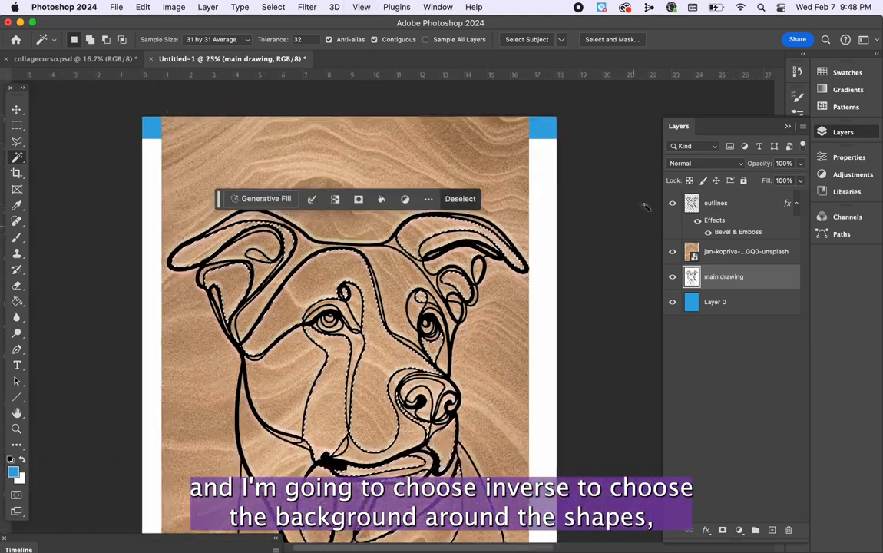
# Invert the selection on the jan-kopriva sand layer and delete the texture outside the chosen shapes.
pyautogui.click(723, 253)
pyautogui.click(273, 7)
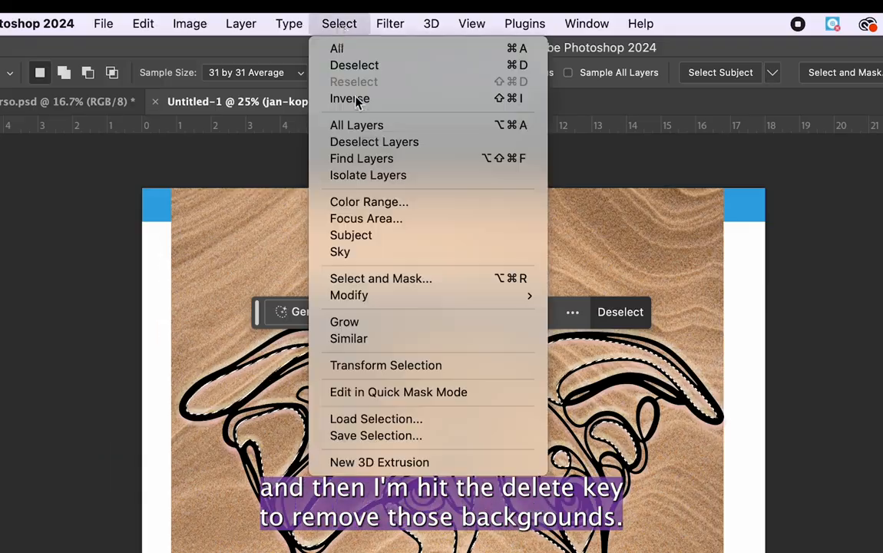
pyautogui.click(364, 103)
pyautogui.press('Delete')
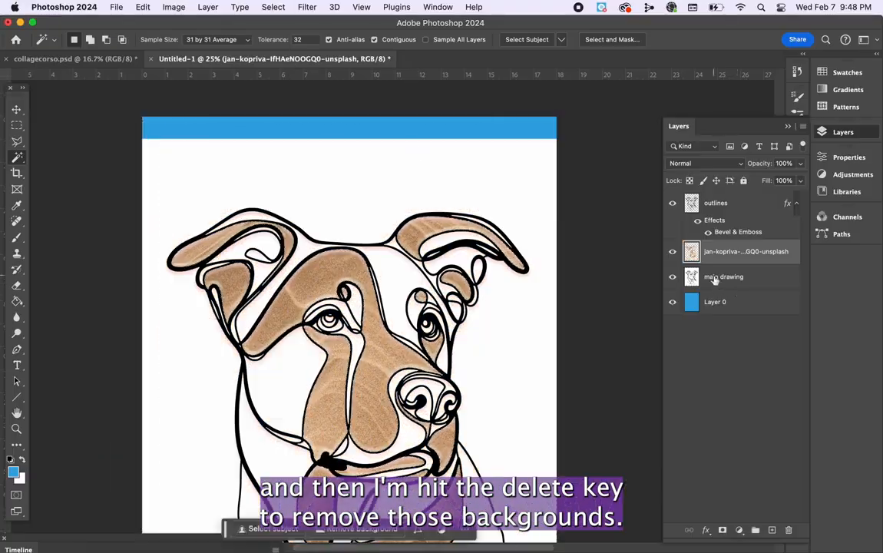
# Place the jason-mitrione water photo above the main drawing layer, rotated -90° and scaled up over the dog.
pyautogui.click(236, 541)
pyautogui.moveTo(704, 295); pyautogui.dragTo(431, 300)
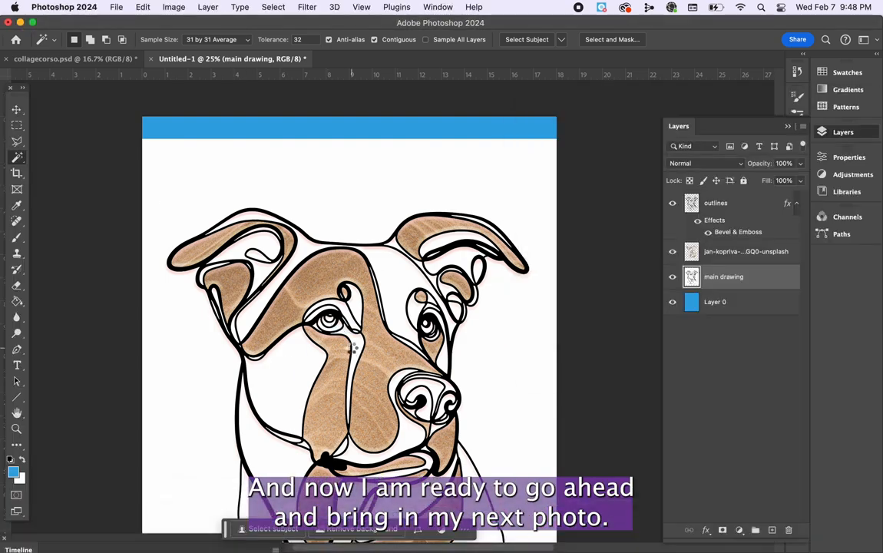
pyautogui.press('super+minus')
pyautogui.moveTo(498, 239); pyautogui.dragTo(283, 201)
pyautogui.moveTo(273, 462); pyautogui.dragTo(225, 531)
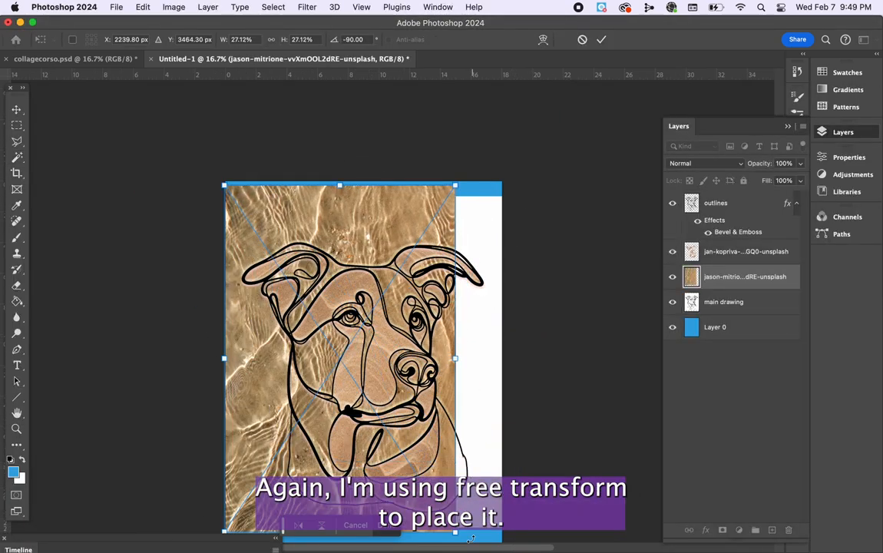
# Enlarge the jason-mitrione water photo until it covers the whole dog drawing, and rasterize its layer.
pyautogui.moveTo(456, 359); pyautogui.dragTo(504, 360)
pyautogui.click(459, 363)
pyautogui.press('super+d')
pyautogui.press('super+t')
pyautogui.moveTo(460, 379); pyautogui.dragTo(458, 411)
pyautogui.rightClick(725, 284)
pyautogui.click(788, 473)
# On the main drawing layer, select the unfilled cheek, brow, neck and chest shapes with the Magic Wand.
pyautogui.click(724, 303)
pyautogui.hscroll(-5, 454, 326)
pyautogui.scroll(-3, 453, 327)
pyautogui.click(439, 307)
pyautogui.keyDown('shift'); pyautogui.click(506, 233); pyautogui.keyUp('shift')
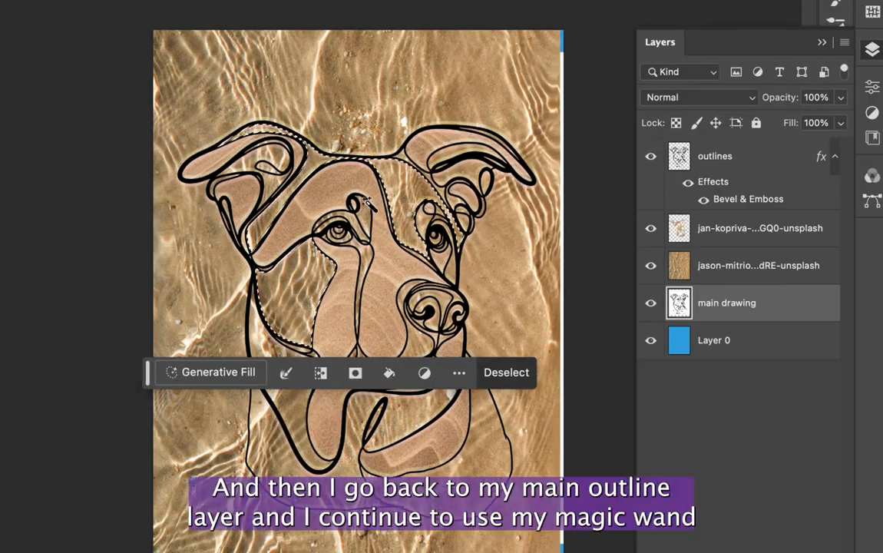
pyautogui.keyDown('shift'); pyautogui.click(415, 336); pyautogui.keyUp('shift')
pyautogui.scroll(-4, 417, 338)
pyautogui.keyDown('shift'); pyautogui.click(448, 403); pyautogui.keyUp('shift')
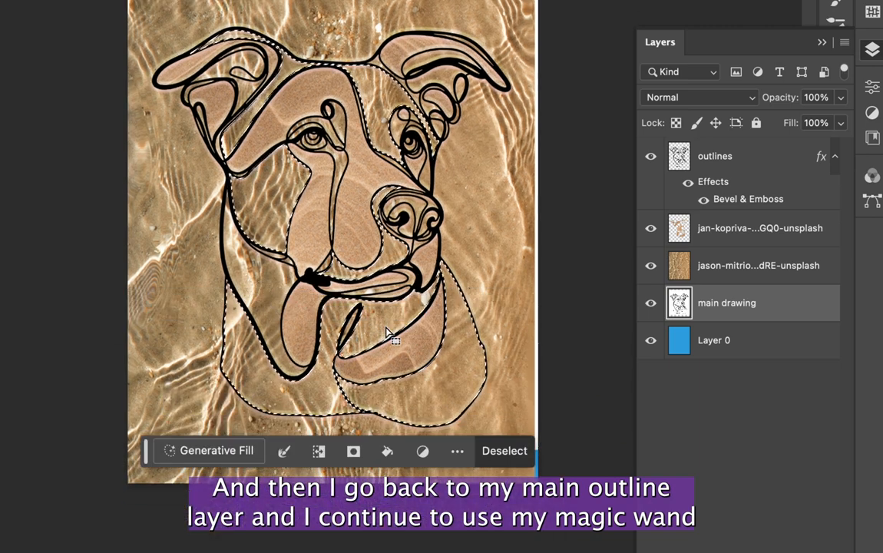
pyautogui.scroll(4, 386, 333)
pyautogui.hscroll(1, 387, 333)
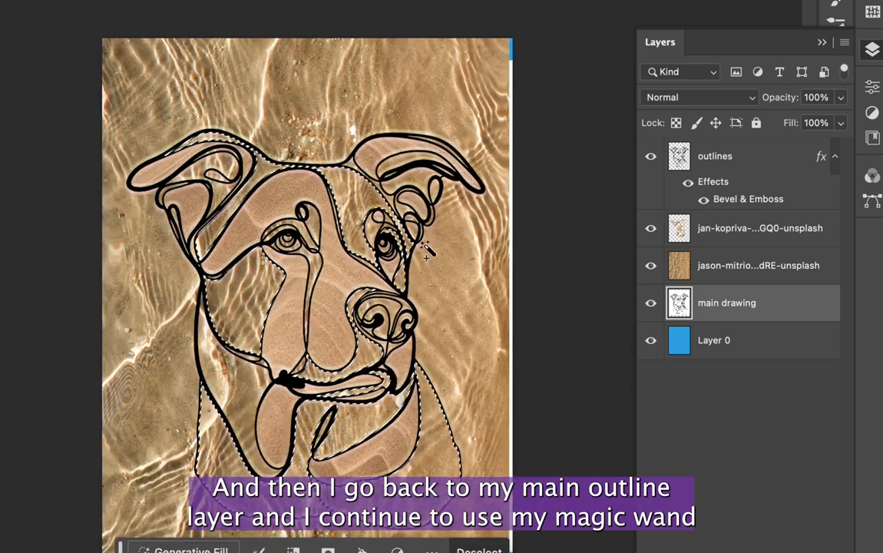
# Invert the finished selection on the jason-mitrione water layer and delete the texture outside the selected shapes.
pyautogui.keyDown('shift'); pyautogui.click(424, 178); pyautogui.keyUp('shift')
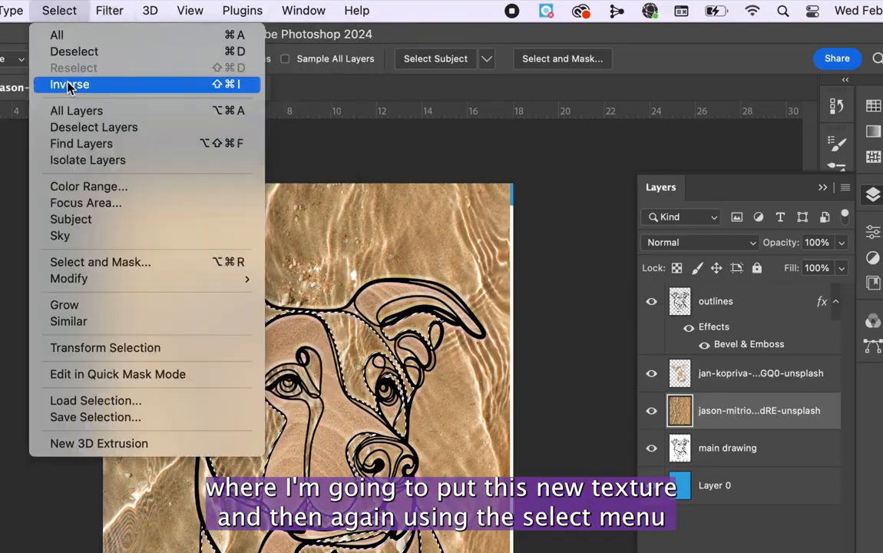
pyautogui.click(67, 85)
pyautogui.press('Delete')
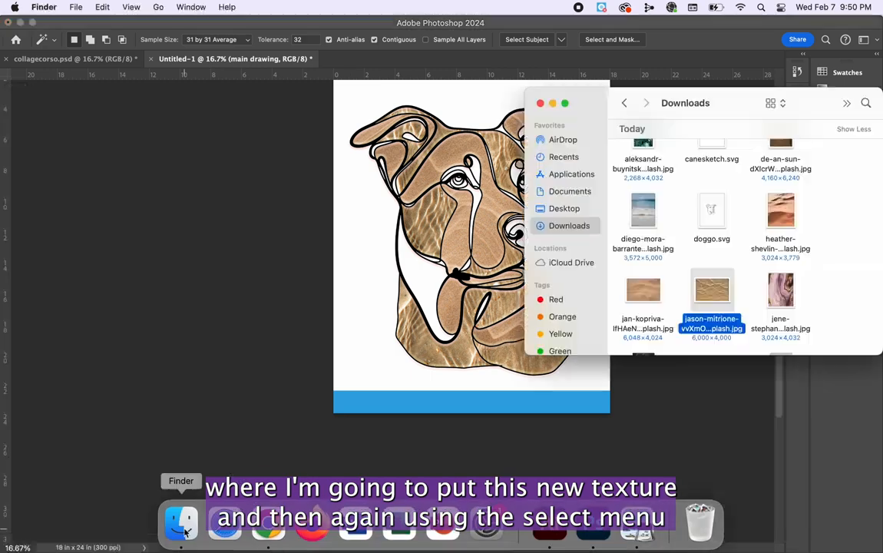
# Place the jim-gade sand photo above the main drawing layer, scaled to 40.49% and rotated -117.33° over the dog's head.
pyautogui.scroll(-3, 733, 262)
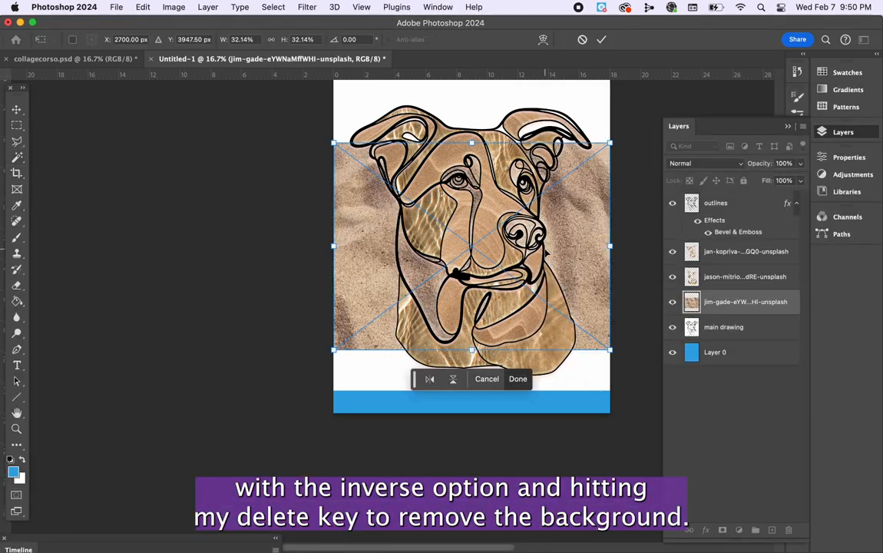
pyautogui.moveTo(546, 123); pyautogui.dragTo(292, 116)
pyautogui.moveTo(525, 248); pyautogui.dragTo(544, 177)
pyautogui.scroll(3, 581, 330)
pyautogui.scroll(1, 580, 330)
pyautogui.moveTo(613, 101); pyautogui.dragTo(509, 93)
pyautogui.moveTo(595, 253); pyautogui.dragTo(539, 236)
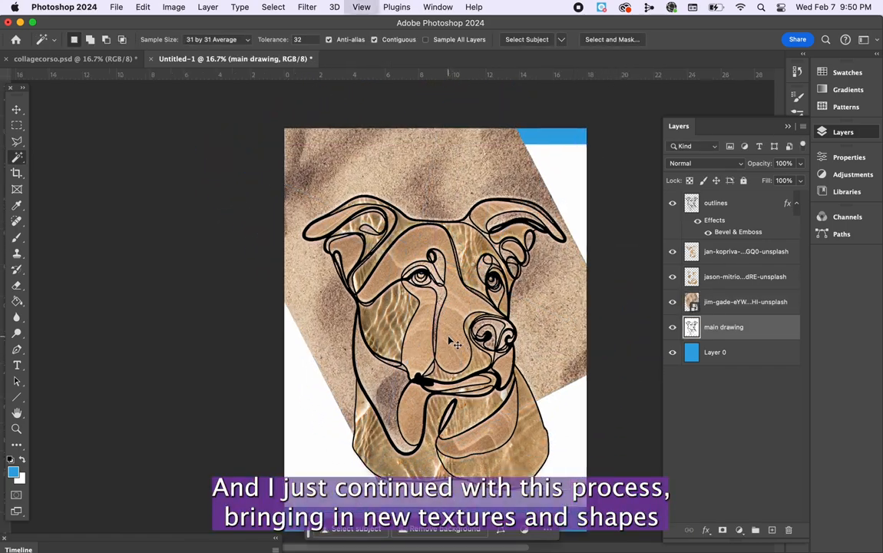
# Move the main drawing layer above the jim-gade sand layer.
pyautogui.press('super+plus')
pyautogui.press('super+plus')
pyautogui.press('super+plus')
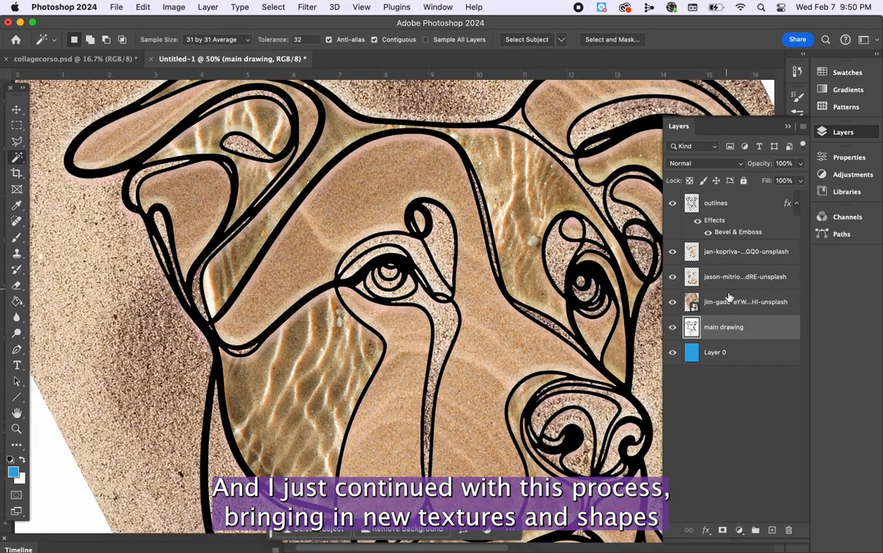
pyautogui.moveTo(719, 330)
pyautogui.mouseDown()
pyautogui.moveTo(732, 262)
pyautogui.moveTo(732, 290)
pyautogui.mouseUp()
pyautogui.moveTo(733, 290); pyautogui.dragTo(732, 289)
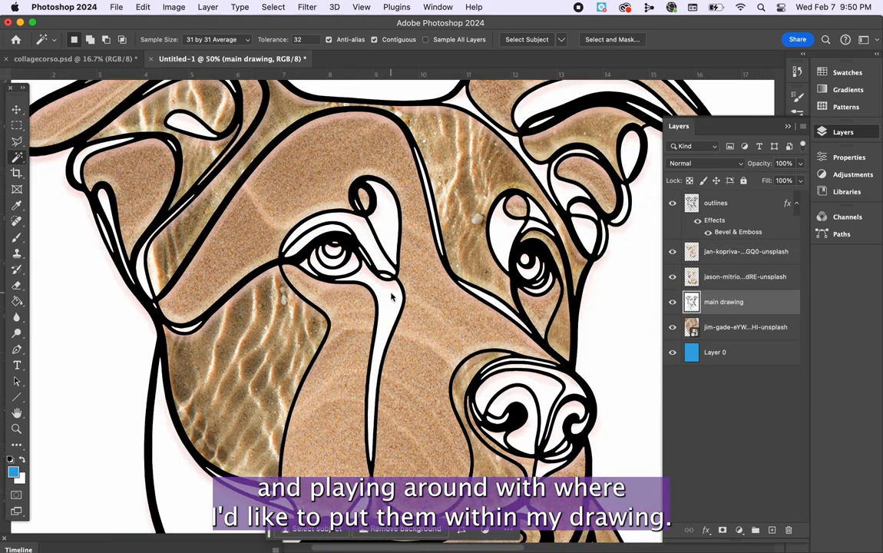
# Select the narrow stripe beside the muzzle, the white shapes around both eyes and the right-hand ear's unfilled shapes.
pyautogui.click(392, 296)
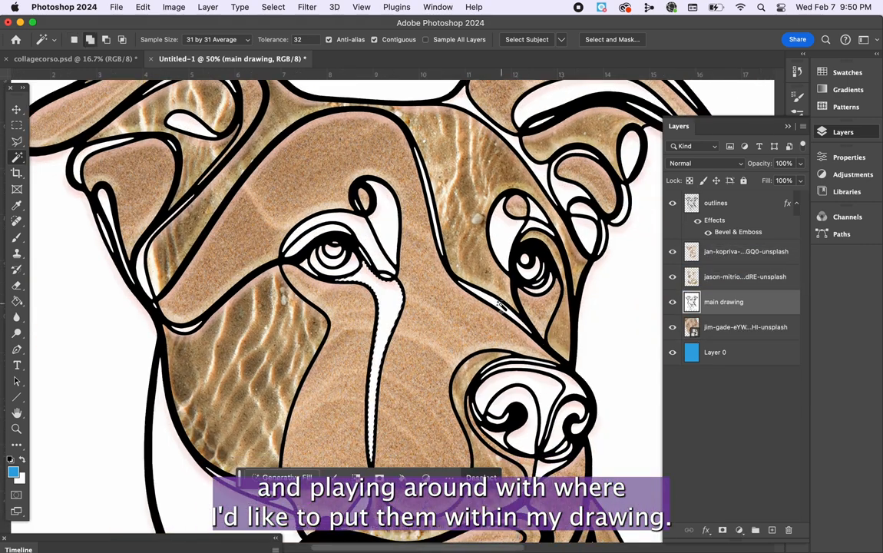
pyautogui.click(503, 242)
pyautogui.keyDown('shift'); pyautogui.click(394, 240); pyautogui.keyUp('shift')
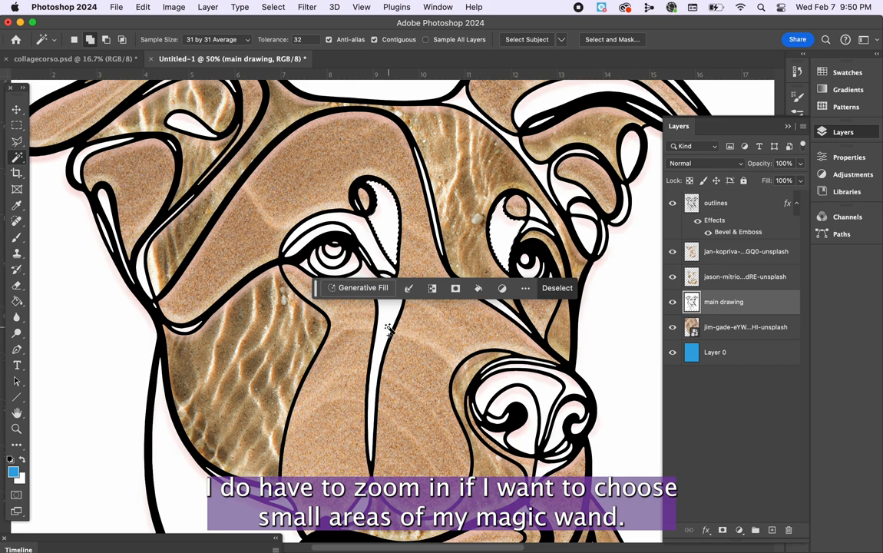
pyautogui.scroll(3, 355, 231)
pyautogui.hscroll(1, 355, 231)
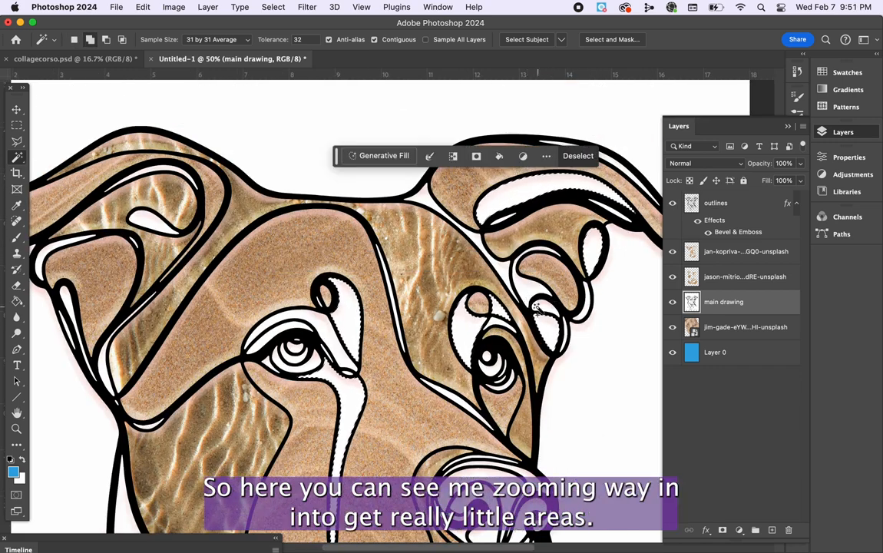
# Add the thin eyelid shapes above the dog's left-hand eye to the Magic Wand selection.
pyautogui.hscroll(-2, 243, 237)
pyautogui.press('super+equal')
pyautogui.press('super+equal')
pyautogui.press('super+equal')
pyautogui.hscroll(5, 219, 272)
pyautogui.keyDown('shift'); pyautogui.click(218, 272); pyautogui.keyUp('shift')
pyautogui.press('super+equal')
pyautogui.press('super+equal')
pyautogui.hscroll(-5, 319, 303)
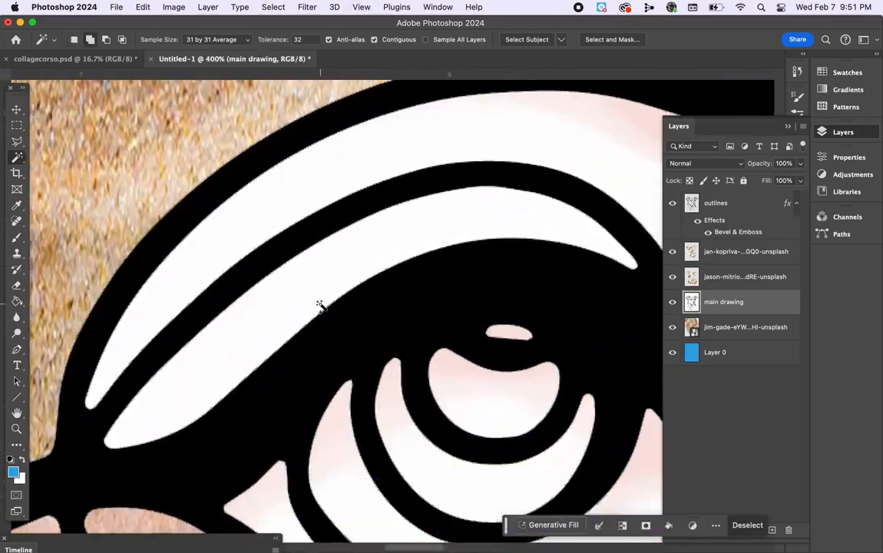
pyautogui.keyDown('shift'); pyautogui.click(320, 302); pyautogui.keyUp('shift')
# Add the narrow unfilled slivers in the dog's left-hand ear to the selection.
pyautogui.hscroll(-15, 316, 288)
pyautogui.press('super+minus')
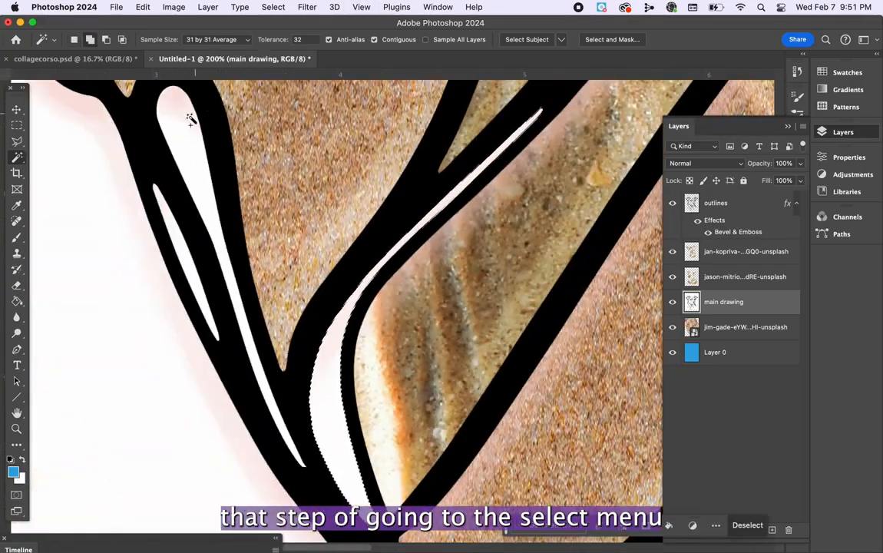
pyautogui.press('super+equal')
pyautogui.press('super+equal')
pyautogui.keyDown('shift'); pyautogui.click(187, 126); pyautogui.keyUp('shift')
pyautogui.press('super+minus')
pyautogui.press('super+minus')
pyautogui.press('super+minus')
# Add the small unfilled shapes around the dog's right-hand eye and lower ear to the selection.
pyautogui.hscroll(15, 187, 127)
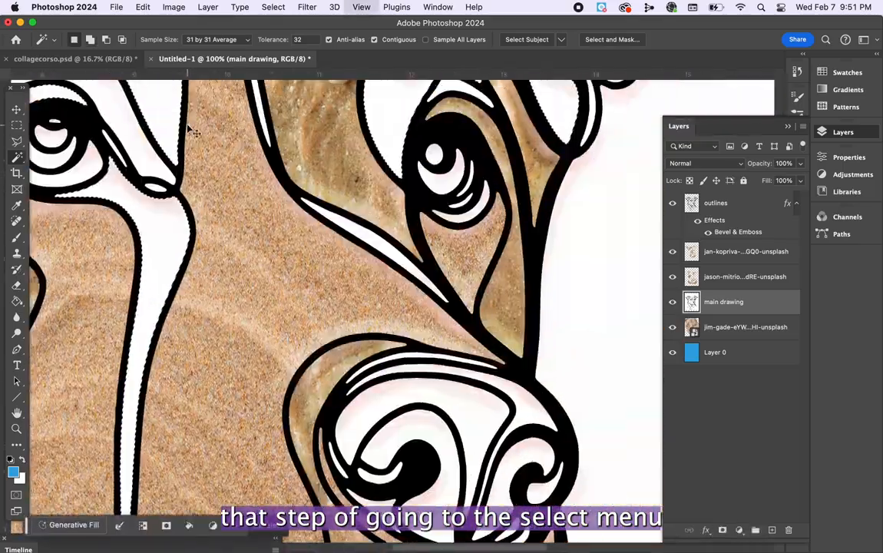
pyautogui.press('super+equal')
pyautogui.press('super+equal')
pyautogui.keyDown('shift'); pyautogui.click(290, 315); pyautogui.keyUp('shift')
pyautogui.press('super+minus')
pyautogui.scroll(10, 292, 316)
pyautogui.keyDown('shift'); pyautogui.click(557, 229); pyautogui.keyUp('shift')
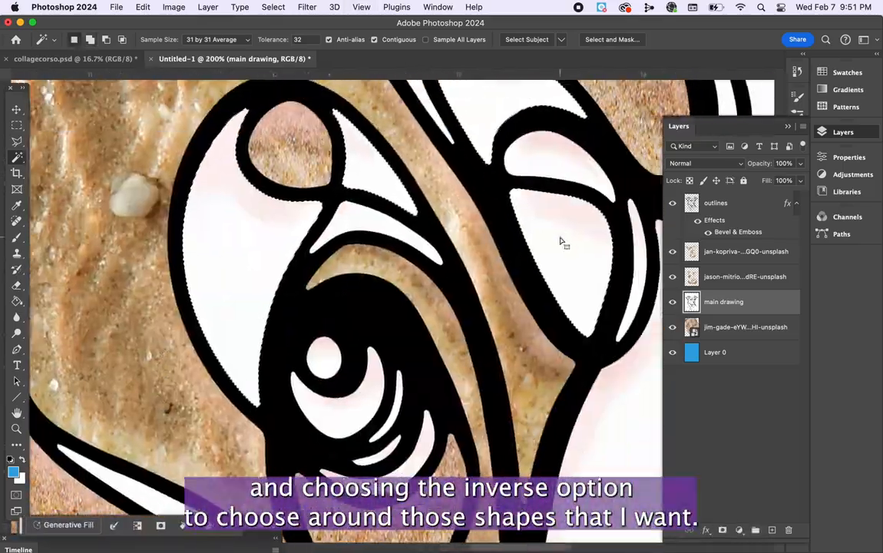
# Add the small unfilled shape between the dog's nose and mouth to the selection.
pyautogui.press('super+minus')
pyautogui.press('super+minus')
pyautogui.hscroll(5, 559, 238)
pyautogui.press('super+equal')
pyautogui.press('super+equal')
pyautogui.press('super+equal')
pyautogui.keyDown('shift'); pyautogui.click(278, 369); pyautogui.keyUp('shift')
pyautogui.press('super+minus')
pyautogui.press('super+minus')
pyautogui.press('super+minus')
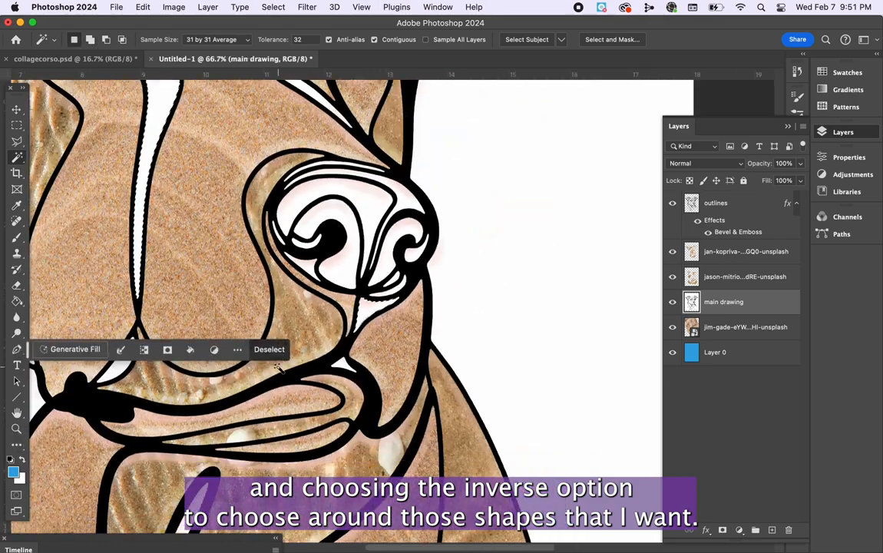
# Add the large white neck shape below the dog's left-hand cheek to the selection.
pyautogui.scroll(-10, 278, 369)
pyautogui.hscroll(-10, 278, 369)
pyautogui.keyDown('shift'); pyautogui.click(167, 219); pyautogui.keyUp('shift')
pyautogui.scroll(3, 384, 269)
pyautogui.keyDown('shift'); pyautogui.click(407, 357); pyautogui.keyUp('shift')
pyautogui.press('super+minus')
pyautogui.press('super+minus')
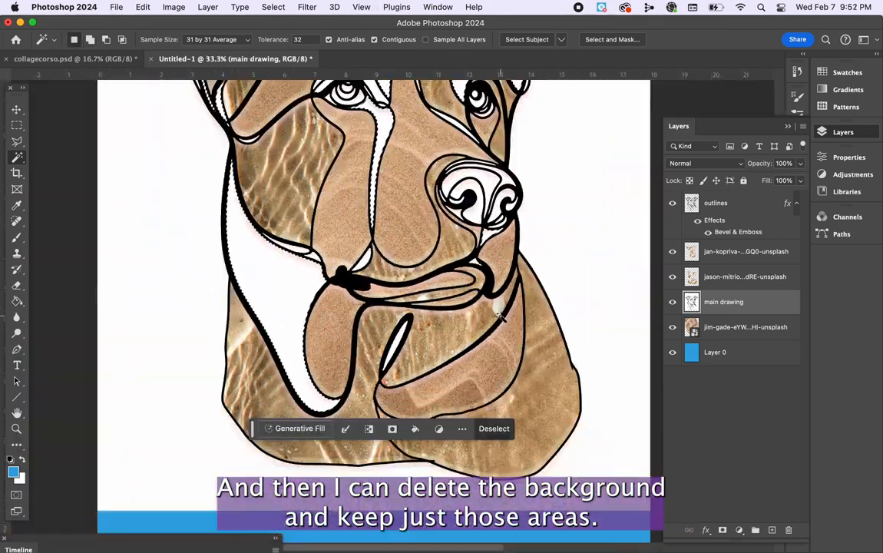
pyautogui.scroll(5, 504, 307)
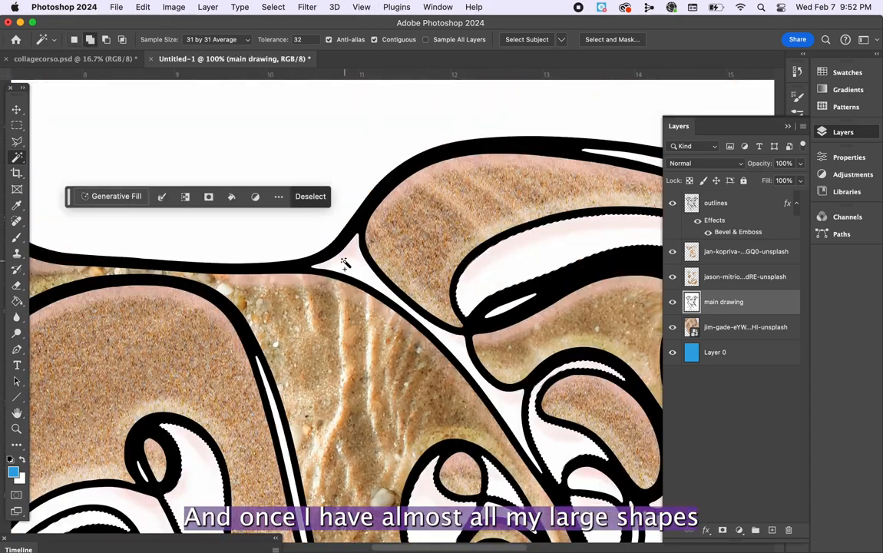
# Rasterize the speckled sand photo, delete everything outside the selected shapes, and move its layer above the main drawing.
pyautogui.press('super+minus')
pyautogui.scroll(3, 308, 307)
pyautogui.rightClick(723, 333)
pyautogui.click(740, 440)
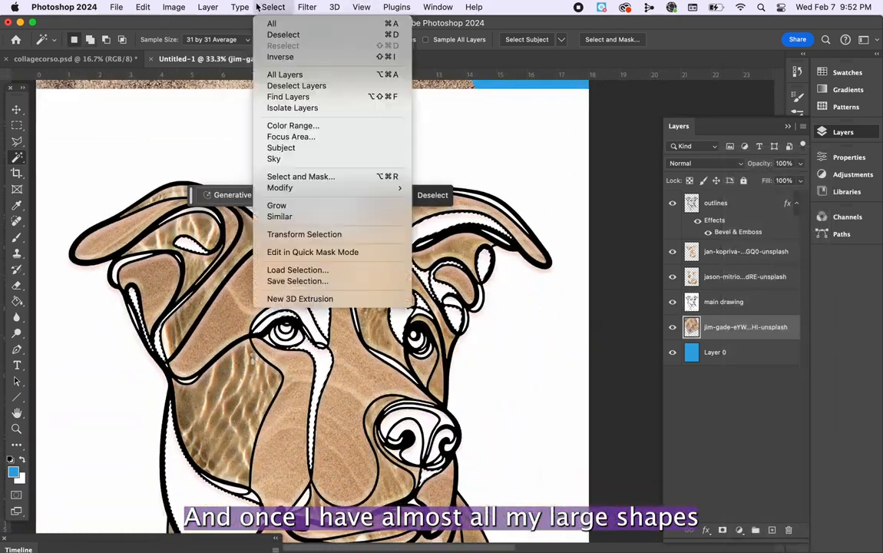
pyautogui.press('Delete')
pyautogui.press('super+d')
pyautogui.moveTo(714, 328)
pyautogui.mouseDown()
pyautogui.moveTo(718, 294)
pyautogui.moveTo(736, 296)
pyautogui.mouseUp()
# Place the dark brick alley photo beneath the main drawing and change the drawing's blend mode so its white areas turn see-through.
pyautogui.scroll(-5, 739, 296)
pyautogui.scroll(2, 739, 296)
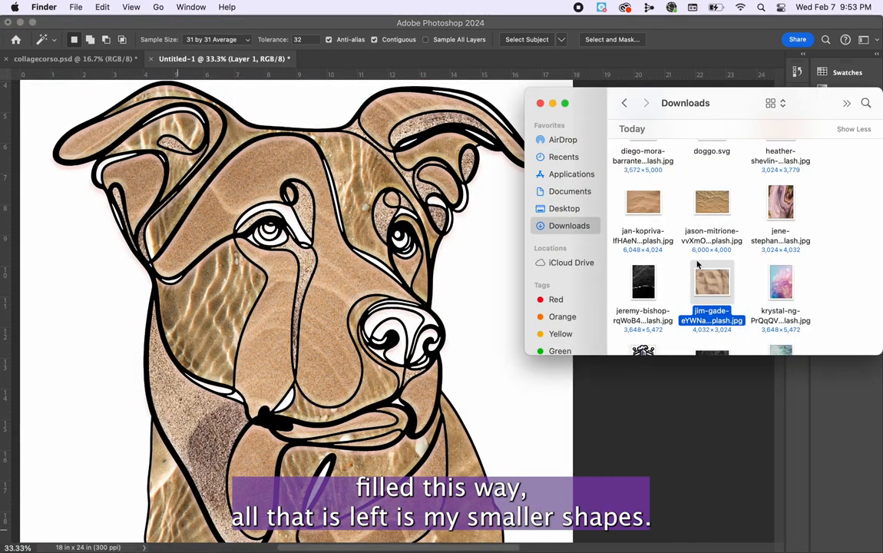
pyautogui.scroll(-10, 697, 264)
pyautogui.scroll(9, 698, 264)
pyautogui.scroll(5, 718, 250)
pyautogui.scroll(-8, 719, 251)
pyautogui.scroll(9, 719, 251)
pyautogui.moveTo(648, 250); pyautogui.dragTo(415, 261)
pyautogui.press('super+minus')
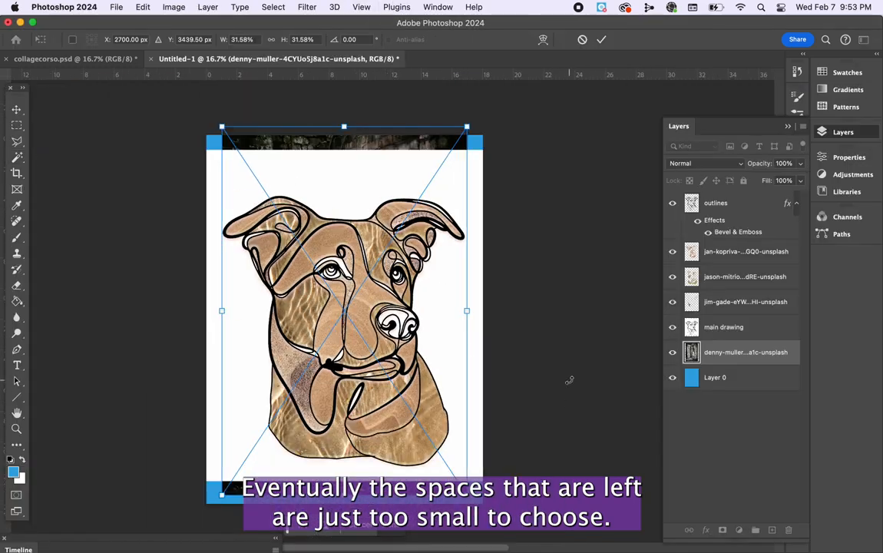
pyautogui.click(705, 163)
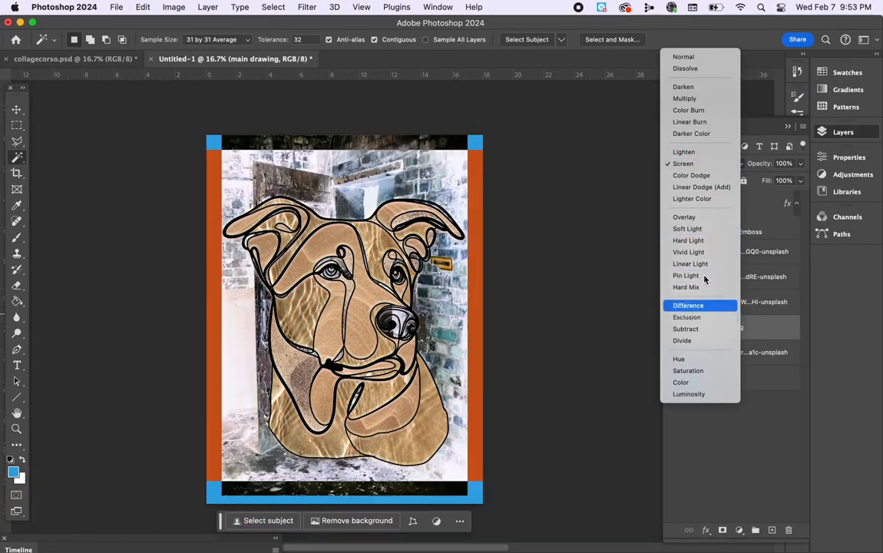
pyautogui.click(695, 90)
# Enlarge and rotate the brick alley photo diagonally so it lies behind the dog's unfilled small shapes.
pyautogui.press('super+equal')
pyautogui.press('super+t')
pyautogui.moveTo(459, 275); pyautogui.dragTo(630, 203)
pyautogui.press('super+minus')
pyautogui.moveTo(563, 436); pyautogui.dragTo(543, 276)
pyautogui.moveTo(508, 302); pyautogui.dragTo(461, 311)
pyautogui.moveTo(293, 346); pyautogui.dragTo(242, 393)
pyautogui.moveTo(457, 347)
pyautogui.mouseDown()
pyautogui.moveTo(457, 358)
pyautogui.moveTo(457, 349)
pyautogui.mouseUp()
pyautogui.press('Return')
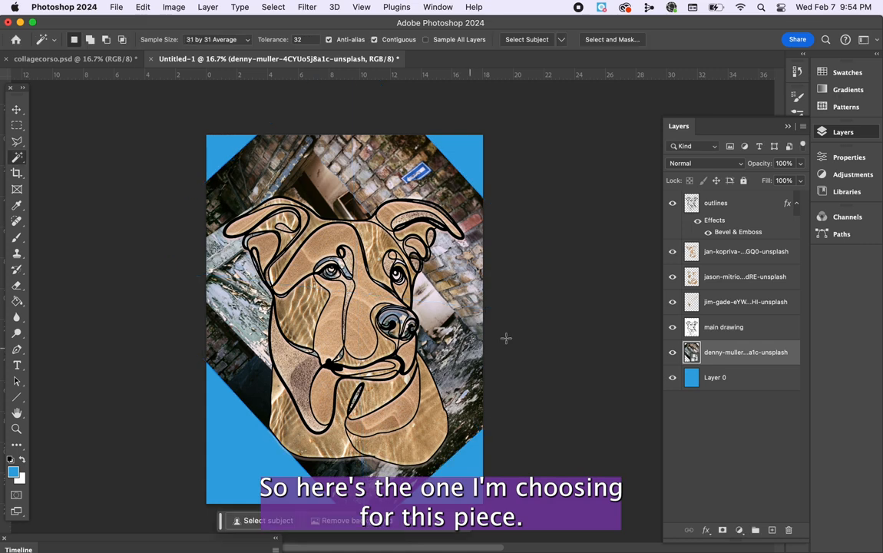
# Select the area around the dog on the main drawing and delete it from the rasterized brick alley photo.
pyautogui.click(721, 326)
pyautogui.rightClick(715, 352)
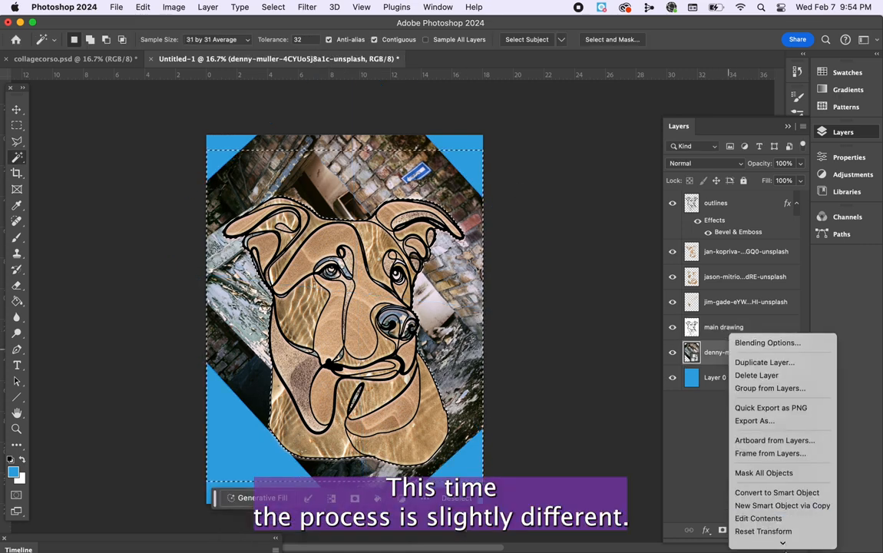
pyautogui.click(780, 267)
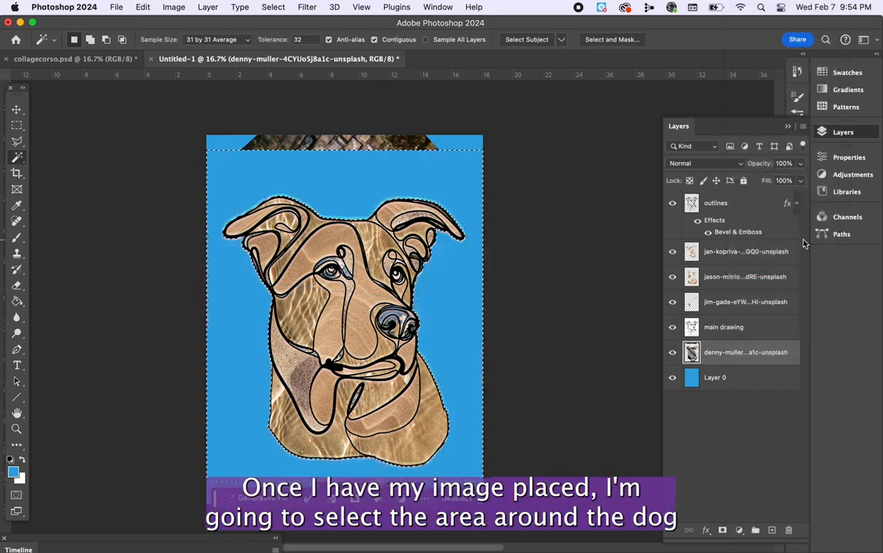
pyautogui.click(415, 144)
# Erase the leftover brick photo pieces above and below the dog with a Hard Round eraser at 1760 px.
pyautogui.click(85, 40)
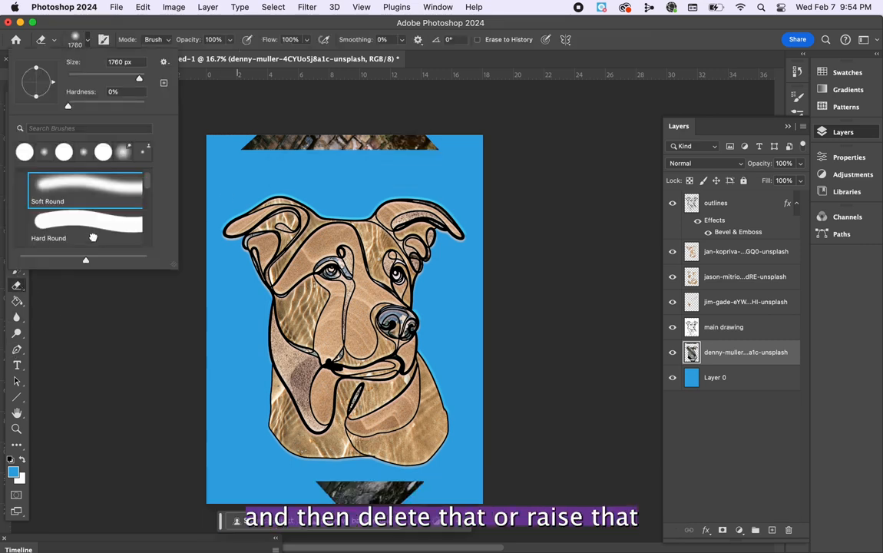
pyautogui.click(94, 240)
pyautogui.click(309, 138)
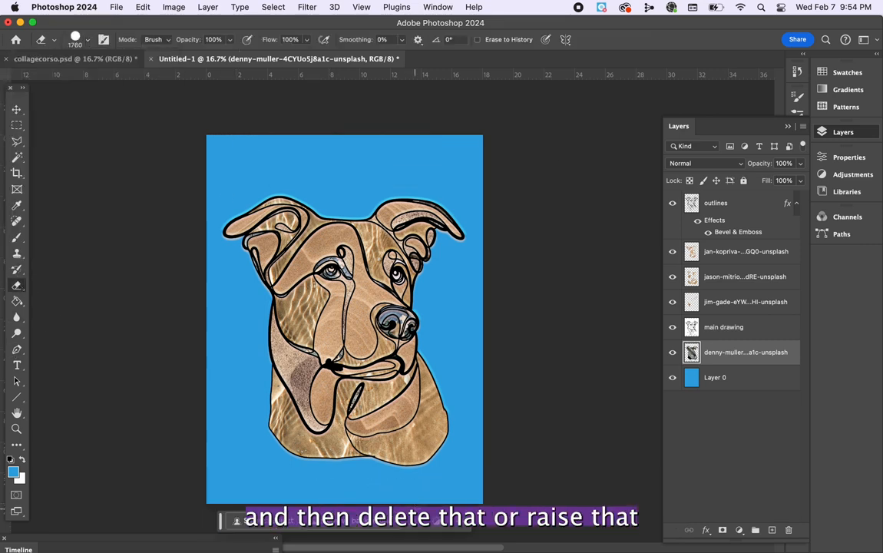
# Compare the dog's small filled areas with the brick alley photo layer hidden and shown.
pyautogui.press('super+plus')
pyautogui.press('super+plus')
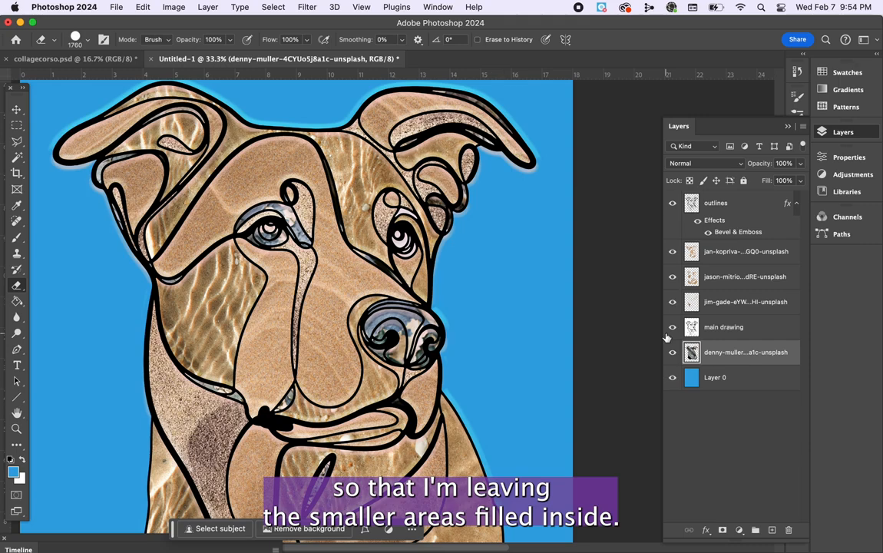
pyautogui.press('super+plus')
pyautogui.press('super+plus')
pyautogui.click(673, 351)
pyautogui.click(673, 352)
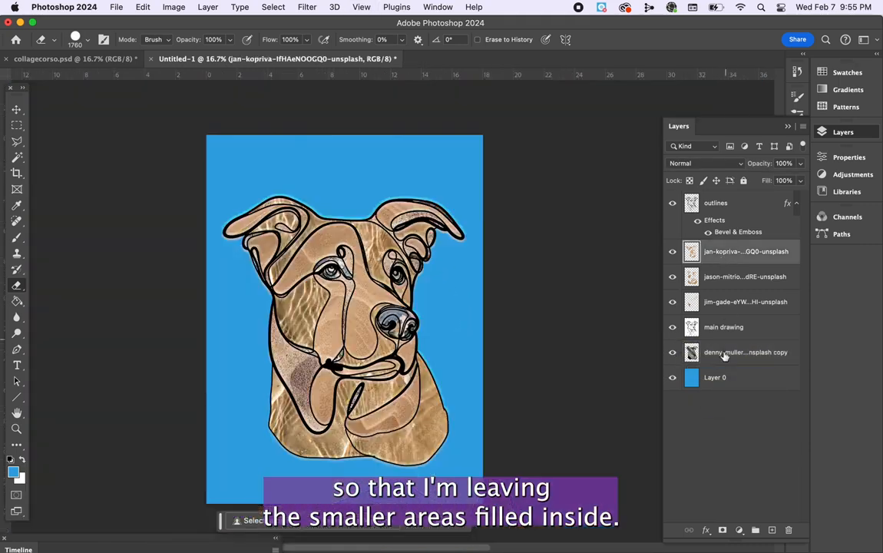
# Rename the new empty layer below the outlines as details, and the photo layers as sand1, sand2, sand3 and undercolor.
pyautogui.press('super+plus')
pyautogui.press('super+plus')
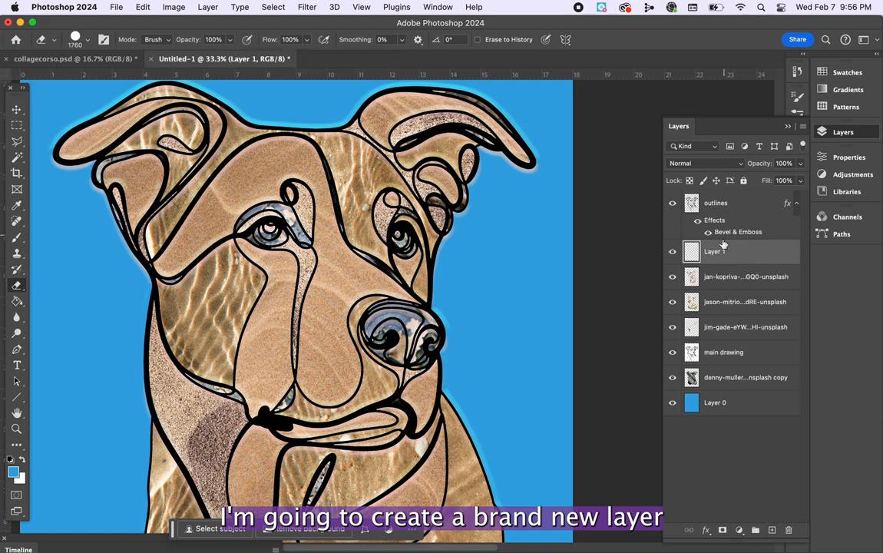
pyautogui.doubleClick(715, 252)
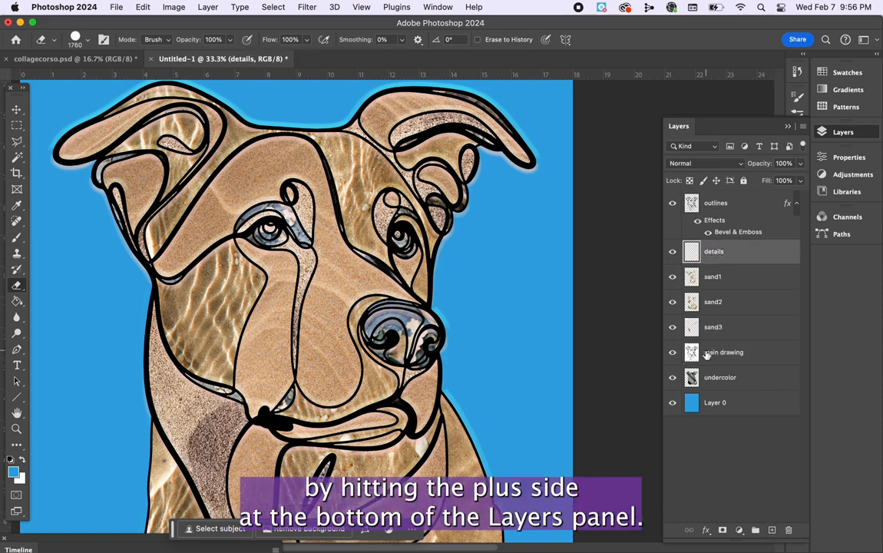
# Set up the Brush tool with a Hard Round tip at 39 px for the details layer.
pyautogui.click(76, 39)
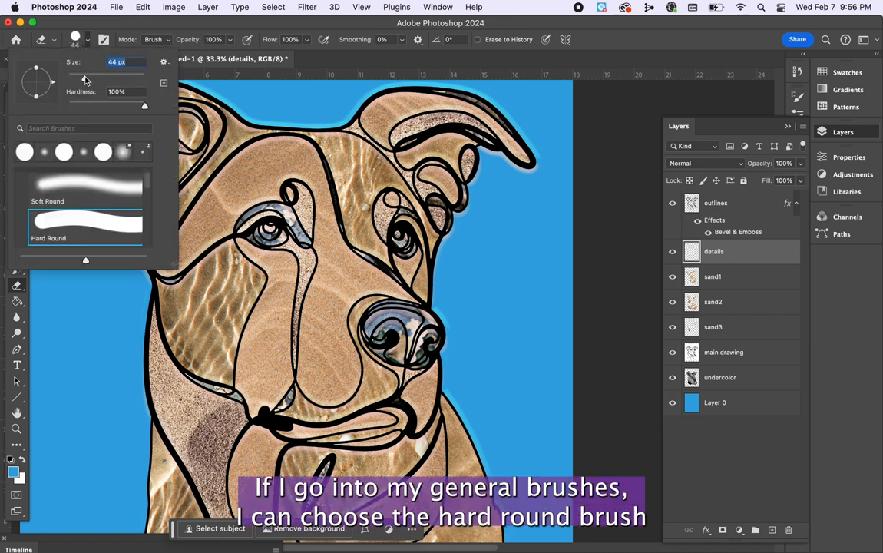
pyautogui.click(17, 286)
pyautogui.click(17, 238)
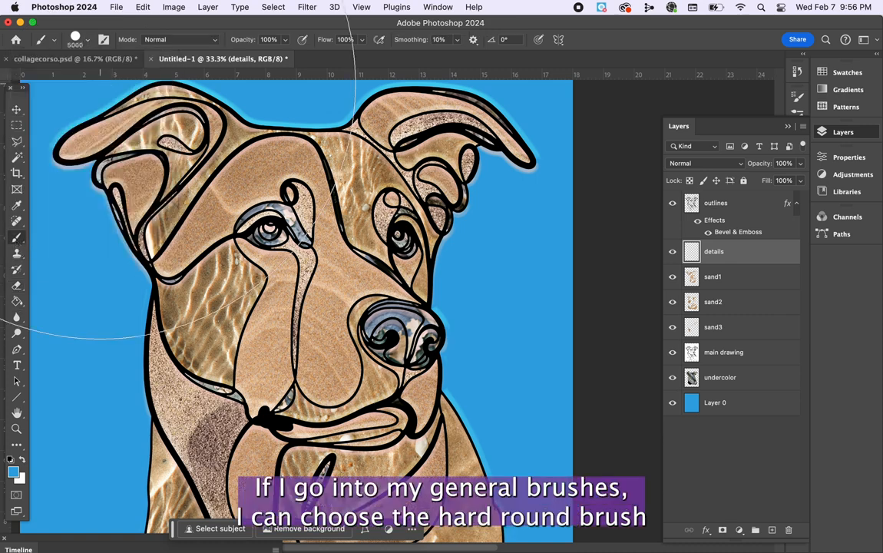
pyautogui.click(80, 39)
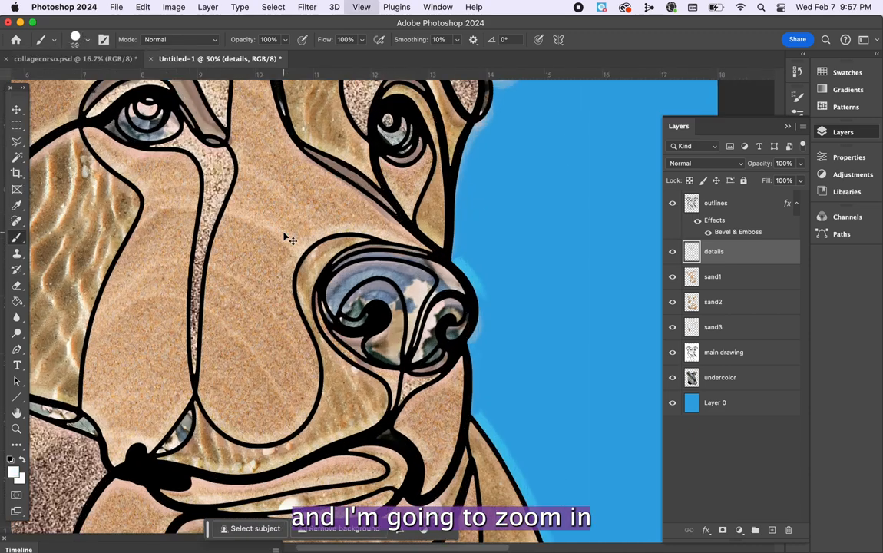
# Reduce the brush to 22 px and paint the whites of the dog's eyes white on the details layer.
pyautogui.press('super+equal')
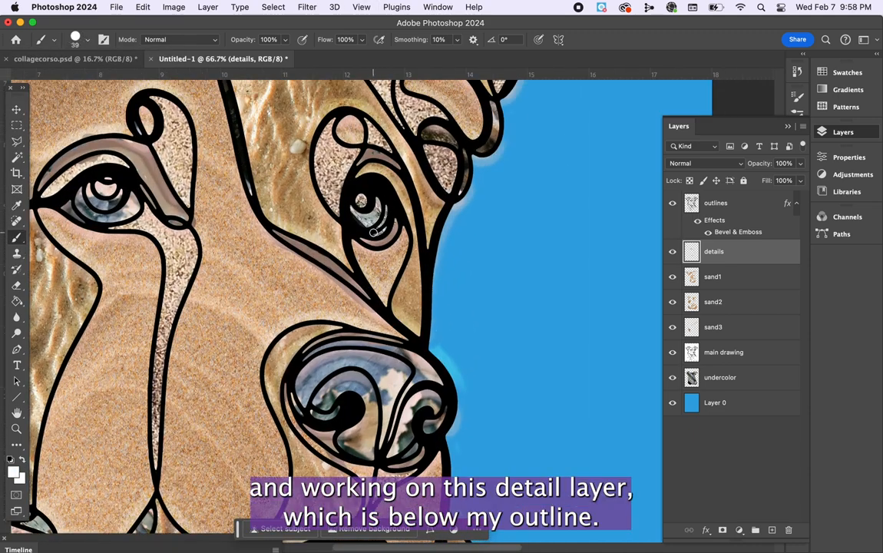
pyautogui.click(80, 39)
pyautogui.moveTo(77, 78); pyautogui.dragTo(75, 77)
pyautogui.click(381, 225)
pyautogui.hscroll(-5, 309, 233)
pyautogui.moveTo(204, 188); pyautogui.dragTo(230, 216)
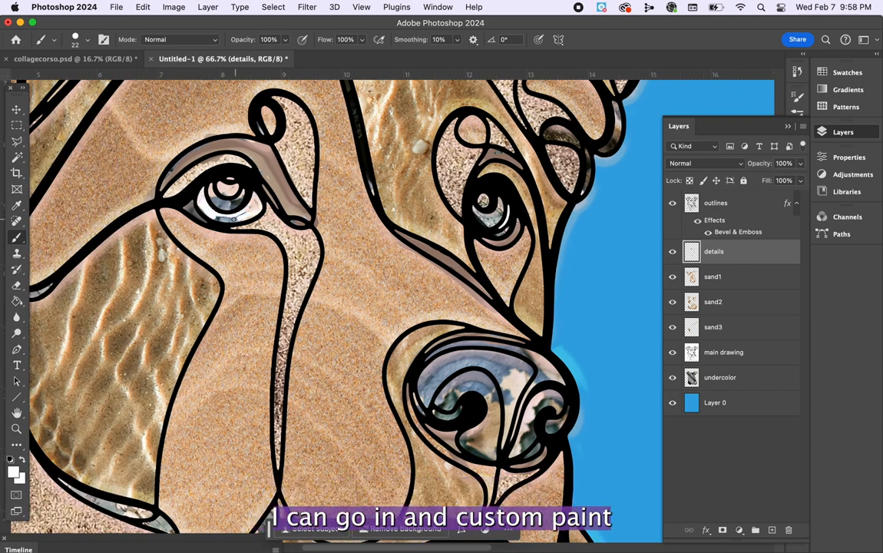
# Choose a dark reddish-brown foreground color and paint the small circles inside both of the dog's eyes.
pyautogui.click(13, 472)
pyautogui.click(136, 425)
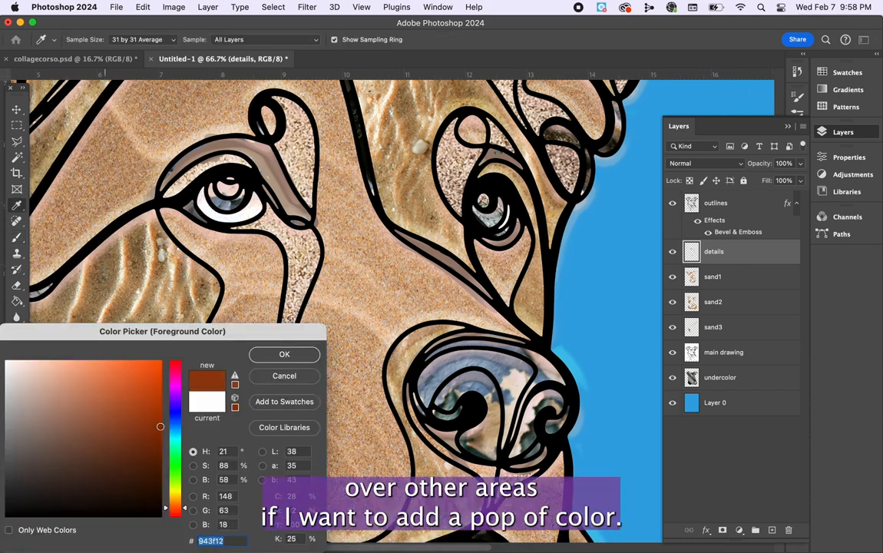
pyautogui.click(149, 471)
pyautogui.click(284, 354)
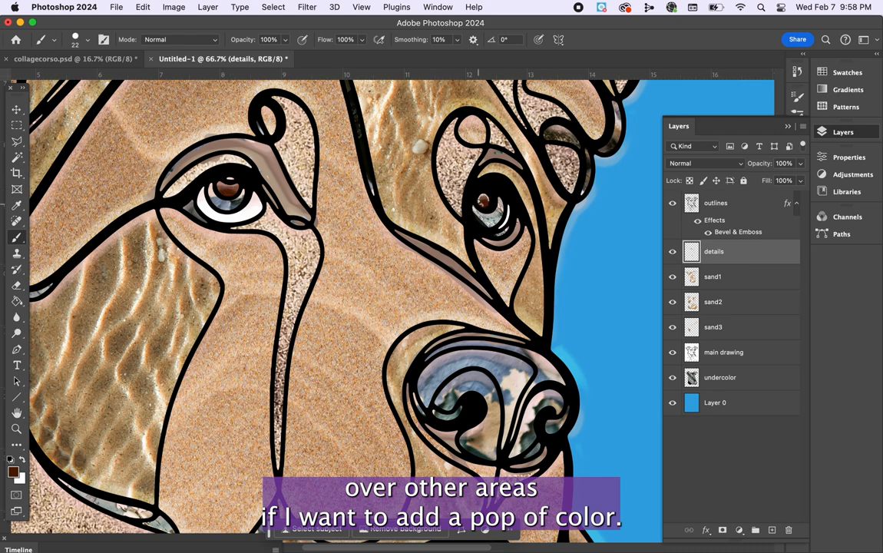
# Set the foreground color to light blue 7ed8fe and paint the irises of both eyes, undoing any stray stroke.
pyautogui.click(14, 471)
pyautogui.click(175, 430)
pyautogui.click(85, 361)
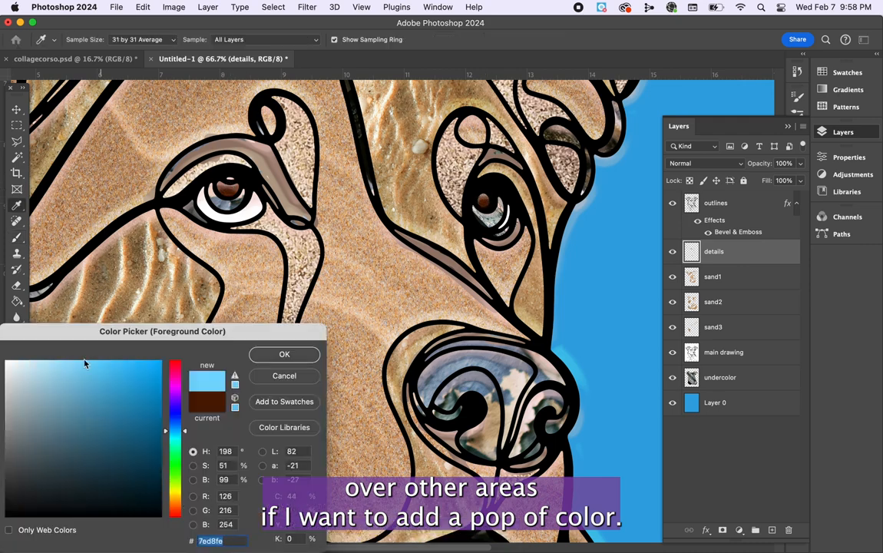
pyautogui.click(284, 354)
pyautogui.moveTo(233, 204); pyautogui.dragTo(210, 188)
pyautogui.press('super+z')
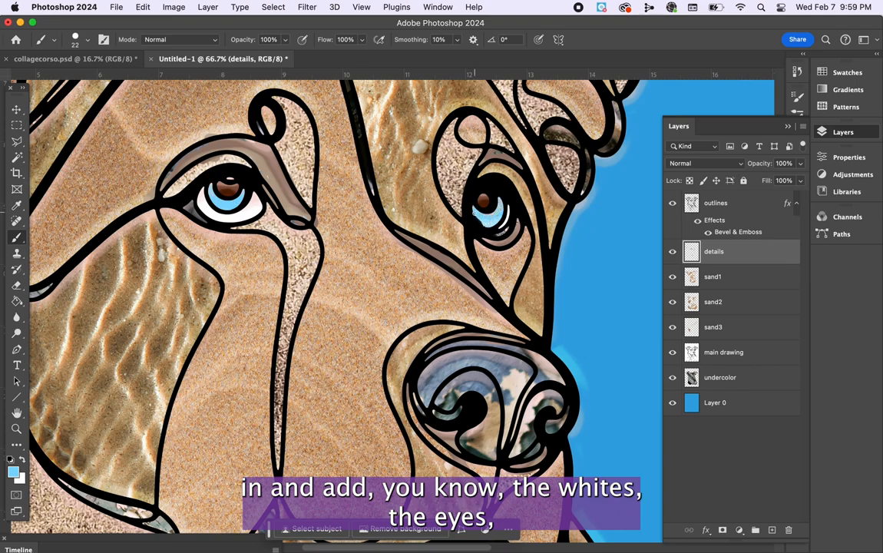
pyautogui.press('super+minus')
pyautogui.press('super+minus')
pyautogui.press('super+minus')
pyautogui.press('super+minus')
pyautogui.press('super+plus')
pyautogui.press('super+plus')
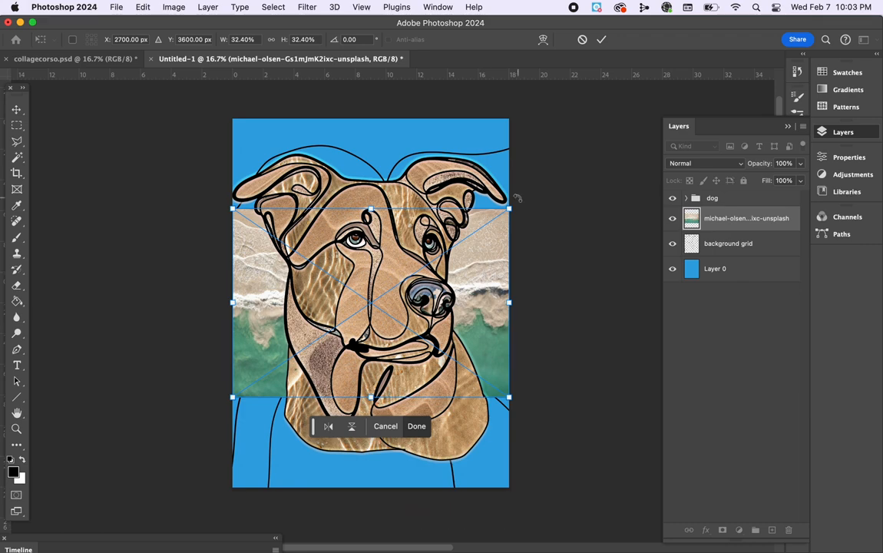
# Fit the aerial beach photo behind the dog at 50.58% scale and -139.40° rotation, and move the background grid layer above it.
pyautogui.moveTo(509, 208); pyautogui.dragTo(242, 198)
pyautogui.moveTo(513, 427); pyautogui.dragTo(554, 487)
pyautogui.moveTo(494, 386); pyautogui.dragTo(408, 352)
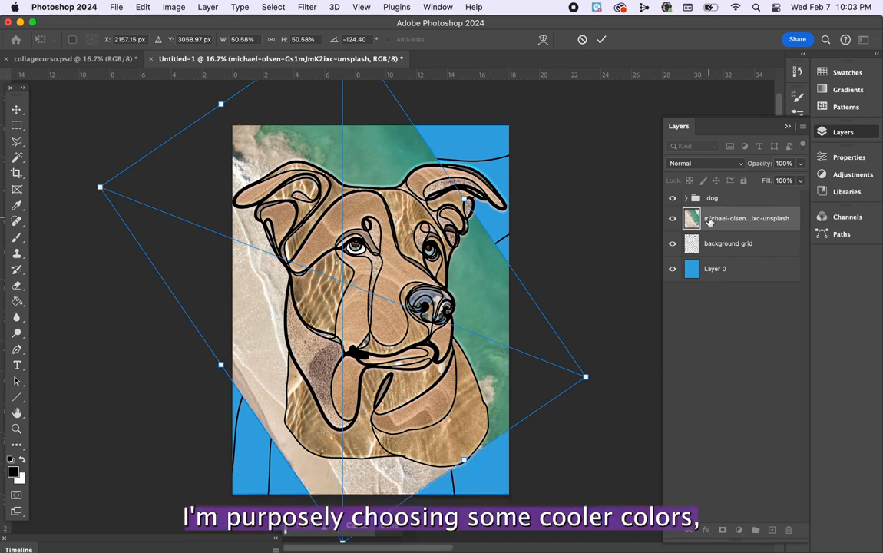
pyautogui.moveTo(488, 308); pyautogui.dragTo(529, 341)
pyautogui.moveTo(623, 377); pyautogui.dragTo(630, 313)
pyautogui.moveTo(477, 391)
pyautogui.mouseDown()
pyautogui.moveTo(495, 255)
pyautogui.moveTo(474, 447)
pyautogui.moveTo(483, 391)
pyautogui.mouseUp()
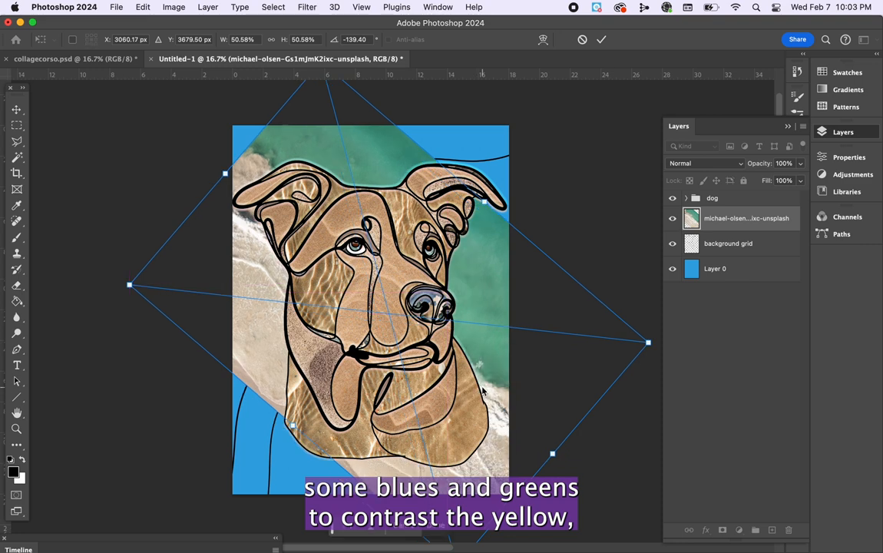
pyautogui.press('Return')
pyautogui.click(729, 245)
pyautogui.moveTo(730, 245); pyautogui.dragTo(737, 218)
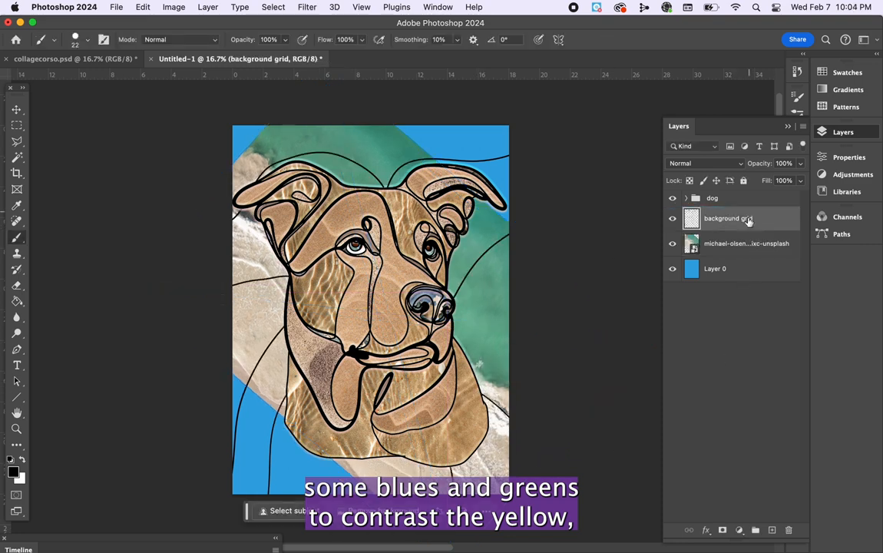
# Reposition and rotate the aerial beach photo so its shoreline runs through the background section to the right of the dog.
pyautogui.click(730, 244)
pyautogui.press('super+t')
pyautogui.moveTo(505, 364)
pyautogui.mouseDown()
pyautogui.moveTo(499, 389)
pyautogui.moveTo(496, 378)
pyautogui.mouseUp()
pyautogui.moveTo(651, 356); pyautogui.dragTo(628, 442)
pyautogui.moveTo(489, 466); pyautogui.dragTo(533, 429)
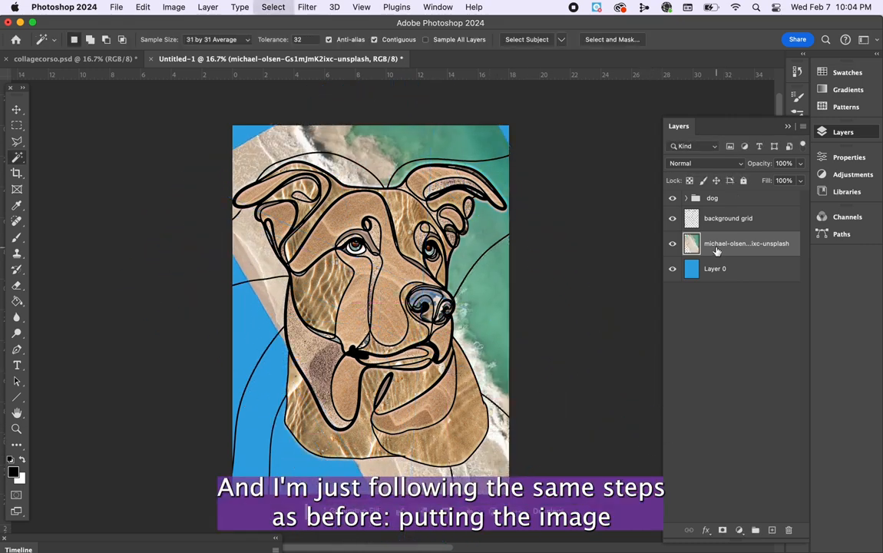
pyautogui.press('super+t')
pyautogui.moveTo(501, 343); pyautogui.dragTo(504, 366)
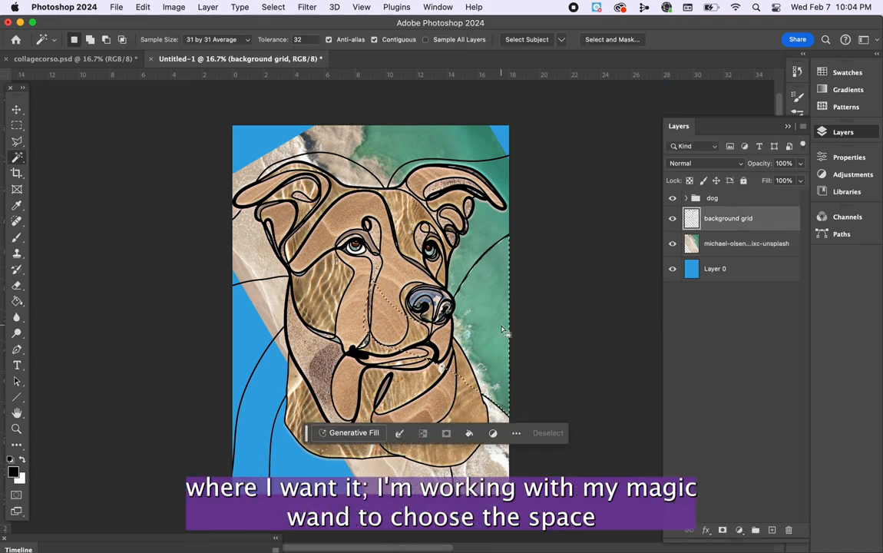
# Invert the selection of the right-hand background section and delete the rest of the aerial beach photo.
pyautogui.click(745, 243)
pyautogui.click(273, 7)
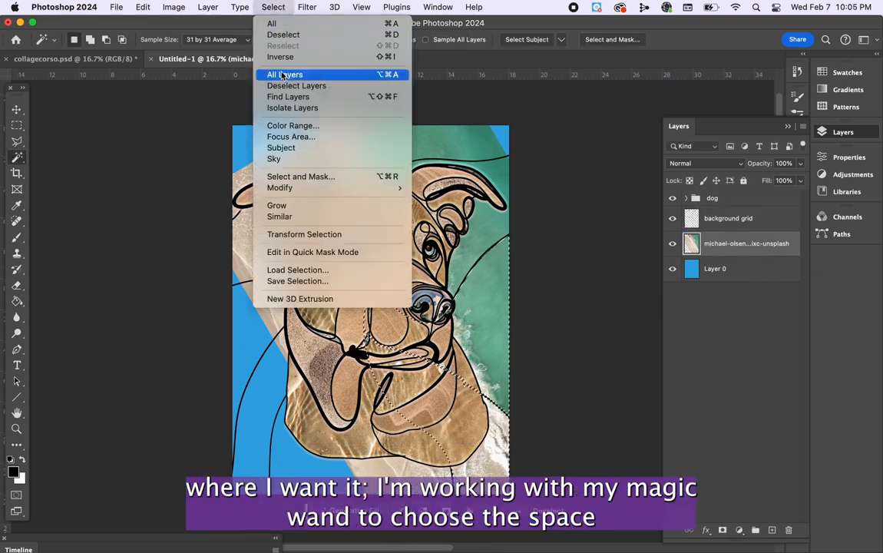
pyautogui.click(291, 56)
pyautogui.press('Delete')
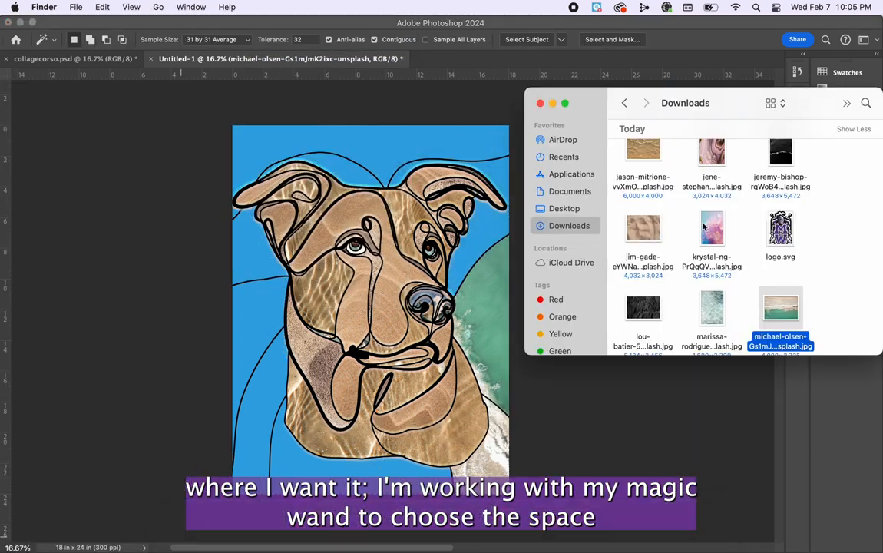
# Place the pale rippling water photo below the background grid, and enlarge and rotate it over the top of the page.
pyautogui.moveTo(779, 307); pyautogui.dragTo(345, 298)
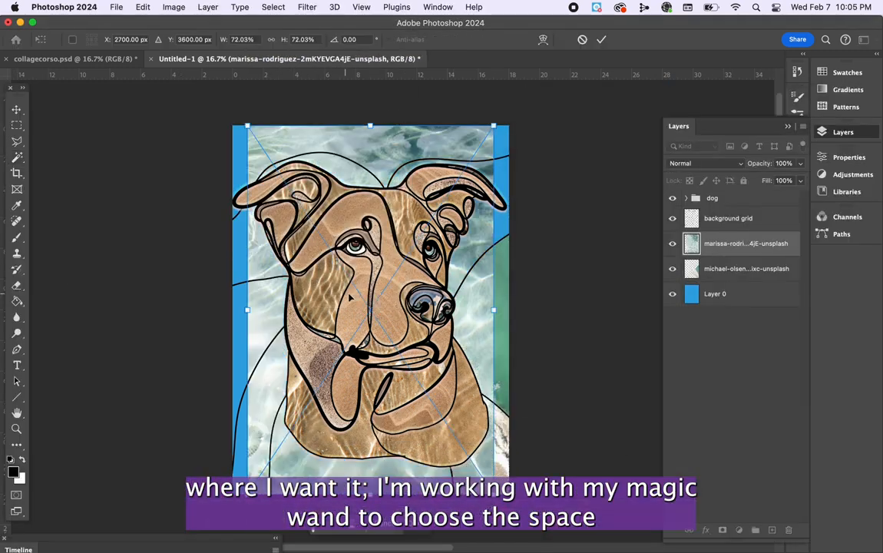
pyautogui.moveTo(464, 146); pyautogui.dragTo(462, 88)
pyautogui.scroll(2, 461, 91)
pyautogui.moveTo(495, 146); pyautogui.dragTo(586, 414)
pyautogui.moveTo(491, 391); pyautogui.dragTo(463, 238)
# Select the background section above the dog's head and trim the rasterized pale water photo to that section.
pyautogui.click(726, 219)
pyautogui.click(321, 207)
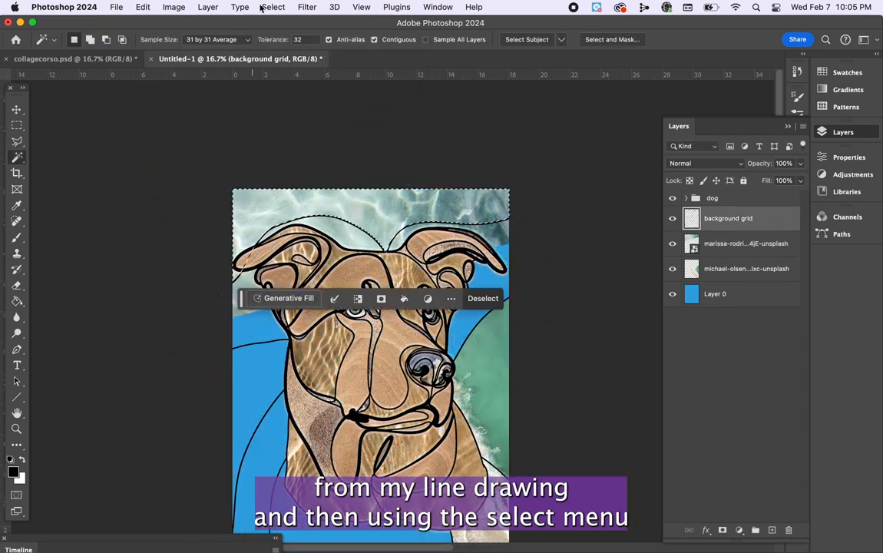
pyautogui.click(273, 7)
pyautogui.click(292, 56)
pyautogui.rightClick(719, 244)
pyautogui.click(749, 528)
pyautogui.press('Delete')
pyautogui.press('super+d')
# Place the speckled sand photo below the background grid, covering the bottom of the page at 32.14% scale.
pyautogui.moveTo(187, 550)
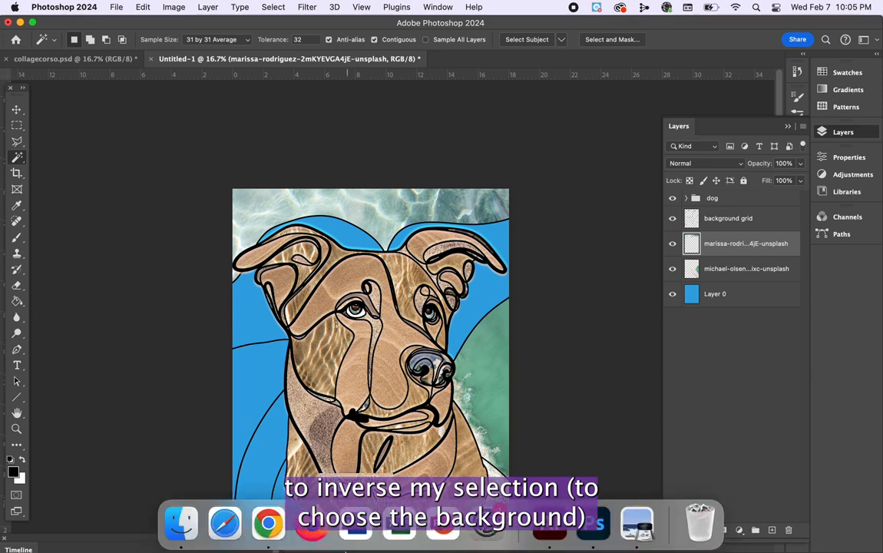
pyautogui.click(179, 534)
pyautogui.scroll(1, 666, 245)
pyautogui.click(644, 250)
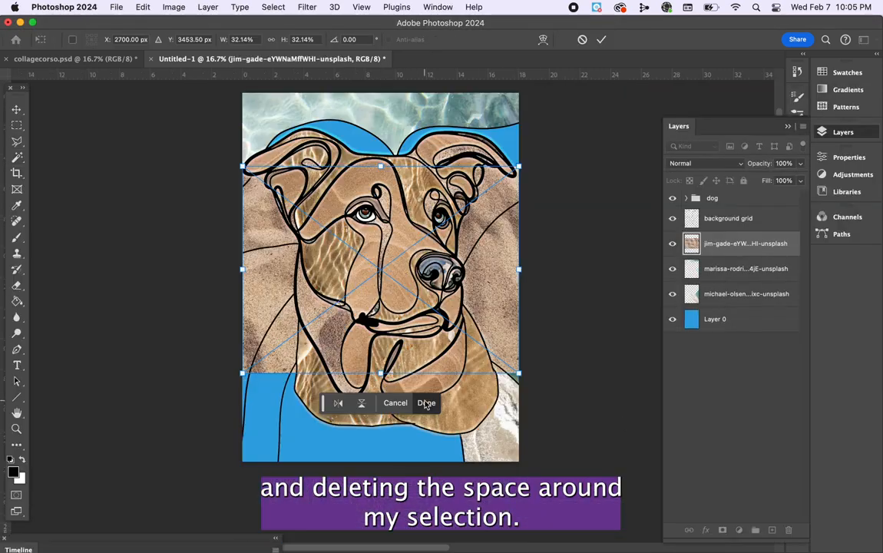
pyautogui.moveTo(503, 295); pyautogui.dragTo(464, 470)
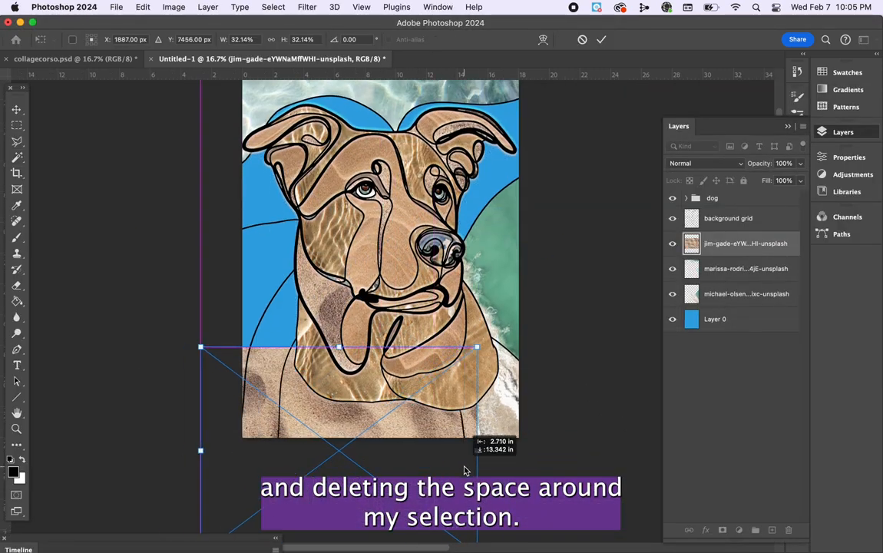
# Select the background section beneath the dog's chest and trim the rasterized sand photo to that section.
pyautogui.click(732, 218)
pyautogui.press('w')
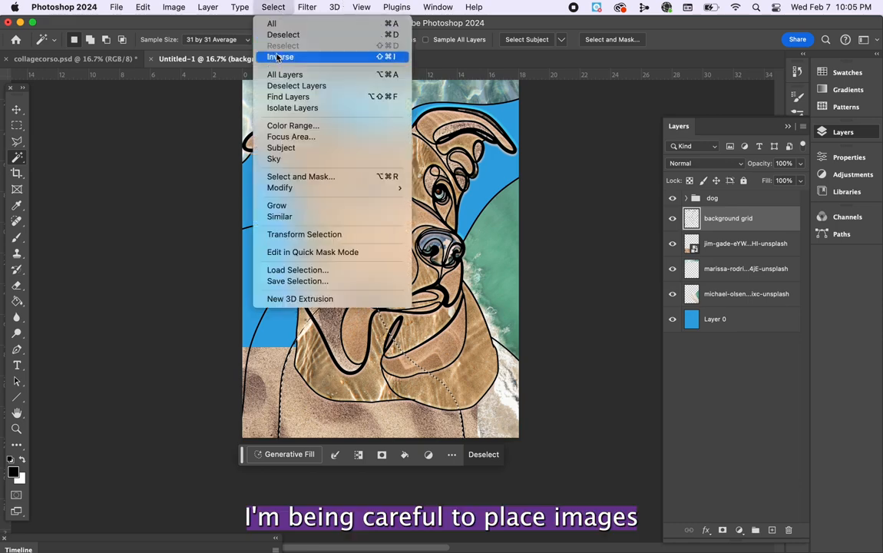
pyautogui.click(276, 58)
pyautogui.rightClick(745, 244)
pyautogui.click(795, 491)
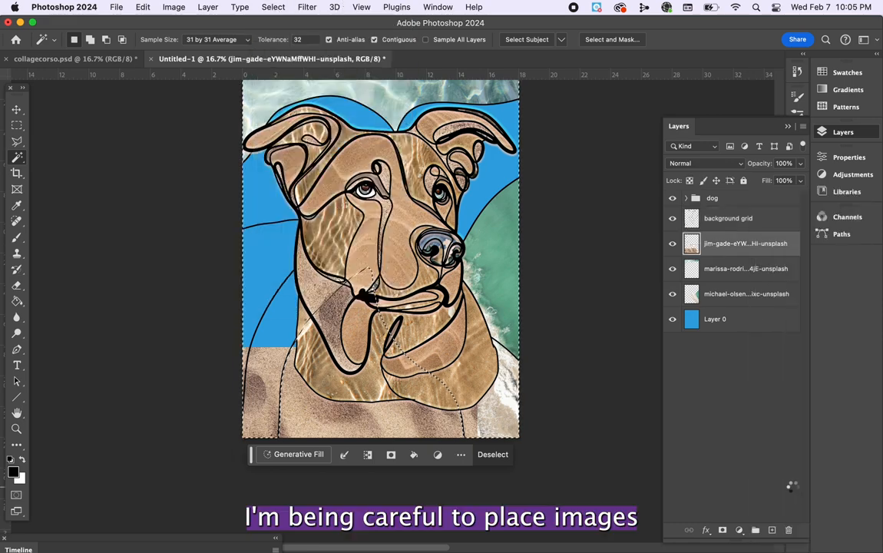
pyautogui.press('Delete')
pyautogui.hotkey('ctrl', 'd')
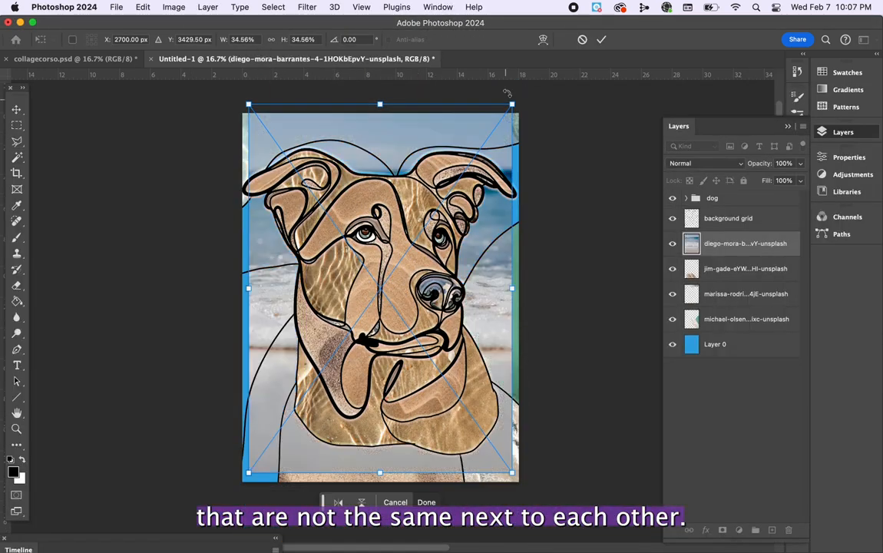
# Place the grey-and-white texture photo below the background grid and rotate it over the left side of the page.
pyautogui.moveTo(507, 92); pyautogui.dragTo(377, 292)
pyautogui.moveTo(495, 230); pyautogui.dragTo(413, 357)
pyautogui.moveTo(276, 352)
pyautogui.mouseDown()
pyautogui.moveTo(444, 339)
pyautogui.moveTo(262, 317)
pyautogui.moveTo(272, 364)
pyautogui.moveTo(285, 347)
pyautogui.mouseUp()
# Select everything outside the background section left of the dog's cheek, and rasterize the grey-and-white texture photo.
pyautogui.click(718, 222)
pyautogui.click(265, 313)
pyautogui.click(274, 8)
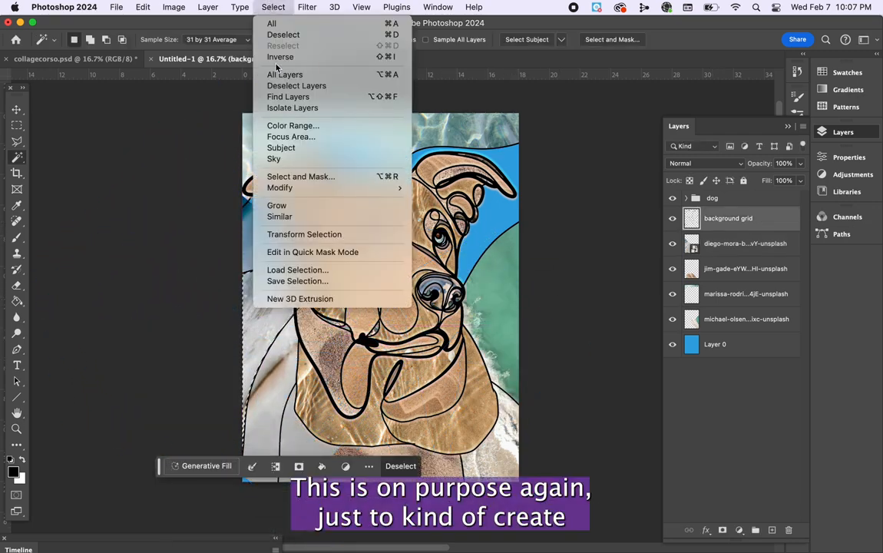
pyautogui.rightClick(732, 244)
pyautogui.click(768, 474)
pyautogui.click(273, 8)
pyautogui.click(275, 59)
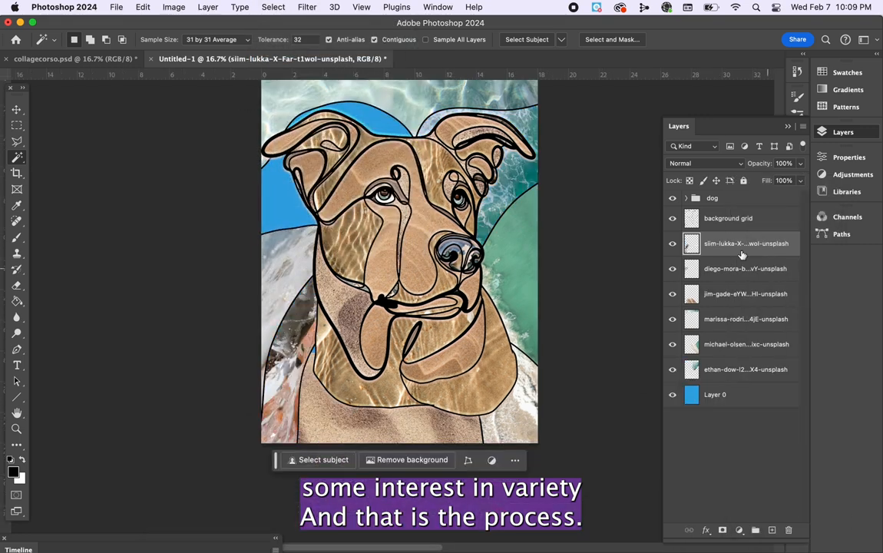
# Stretch the speckled sand piece beneath the dog's chest slightly upward so that it fills its background section, and clear the selection.
pyautogui.click(738, 294)
pyautogui.press('super+t')
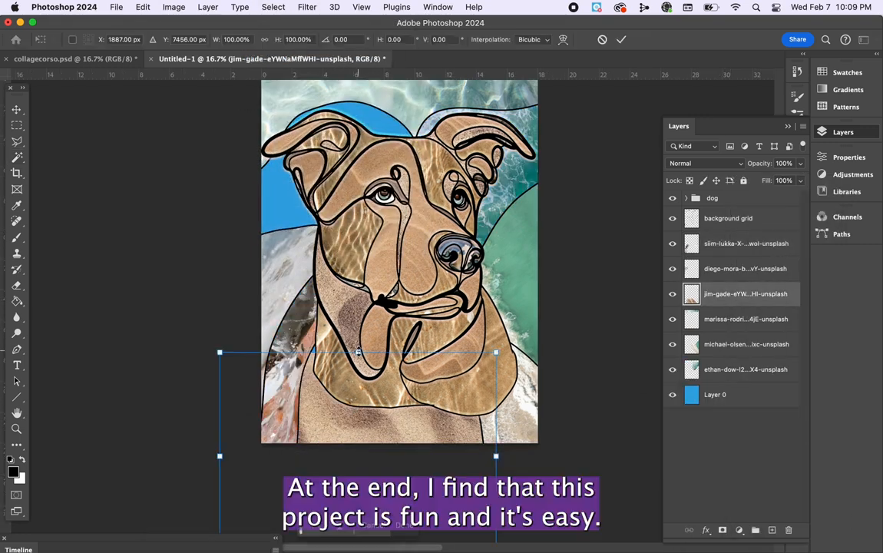
pyautogui.moveTo(358, 352); pyautogui.dragTo(358, 339)
pyautogui.moveTo(362, 430); pyautogui.dragTo(359, 436)
pyautogui.press('Return')
pyautogui.click(730, 219)
pyautogui.click(347, 414)
pyautogui.press('super+d')
# Place the siim-lukka ocean photo from Downloads into the collage and move its layer directly above Layer 0, beneath the trimmed textures.
pyautogui.click(180, 525)
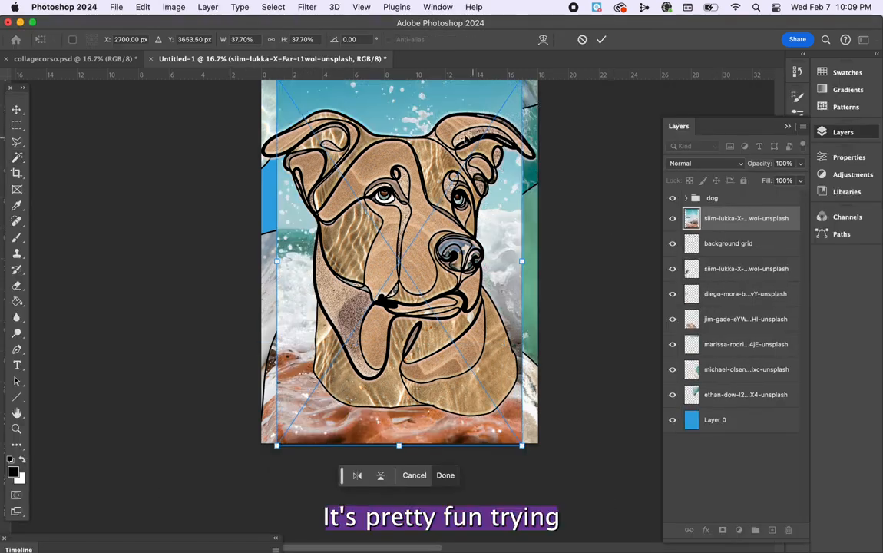
pyautogui.moveTo(465, 139); pyautogui.dragTo(406, 129)
pyautogui.moveTo(745, 220); pyautogui.dragTo(736, 416)
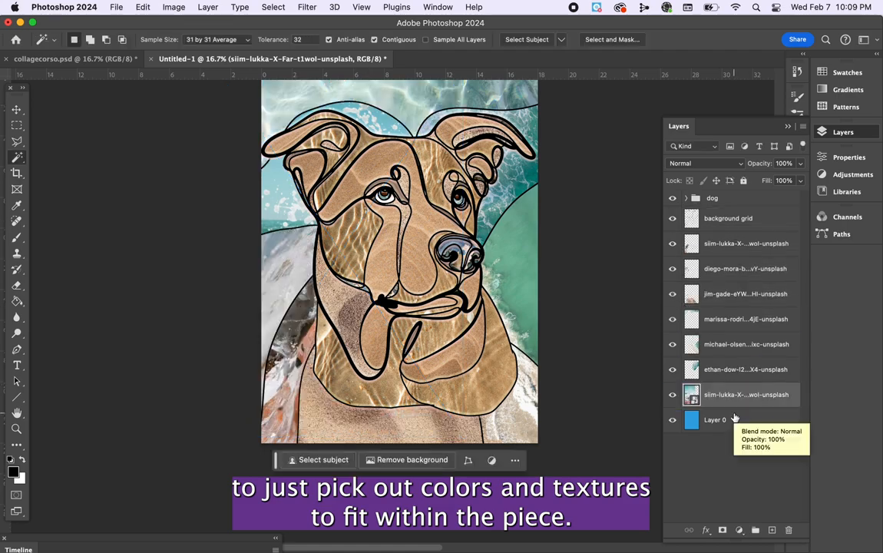
# Examine the texture fills of the dog's face and the surrounding background sections up close.
pyautogui.press('super+plus')
pyautogui.press('super+plus')
pyautogui.scroll(5, 424, 247)
pyautogui.scroll(-3, 424, 248)
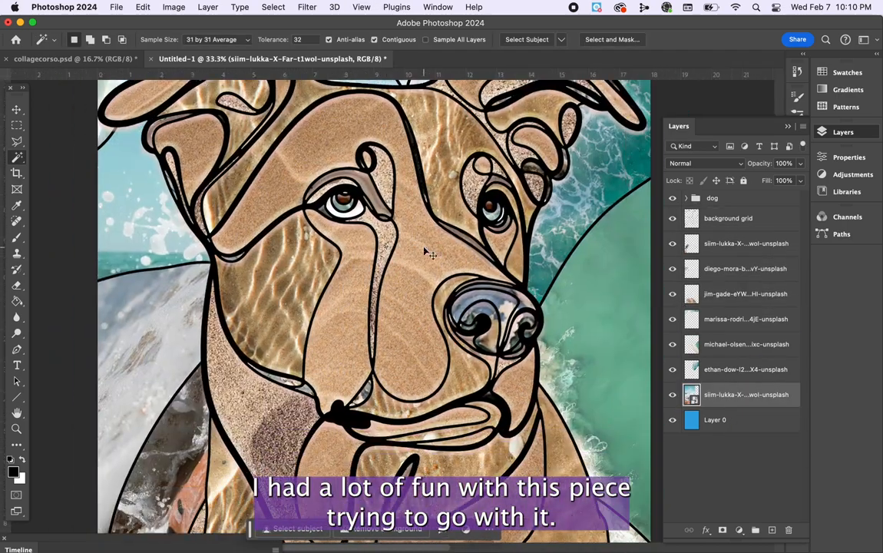
pyautogui.press('super+minus')
pyautogui.press('super+minus')
pyautogui.press('super+minus')
# Add a 7 px grey inside stroke to the outlines layer in the dog group, with Bevel & Emboss enabled.
pyautogui.click(686, 199)
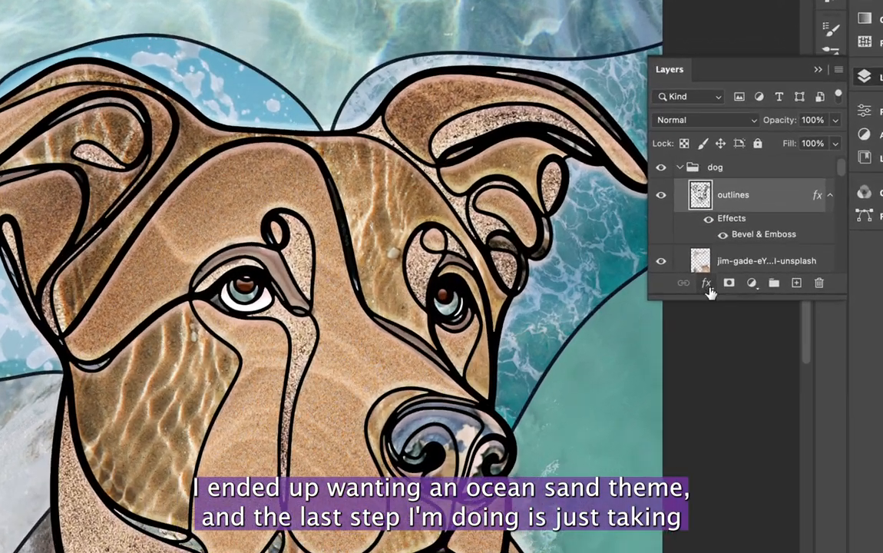
pyautogui.click(707, 283)
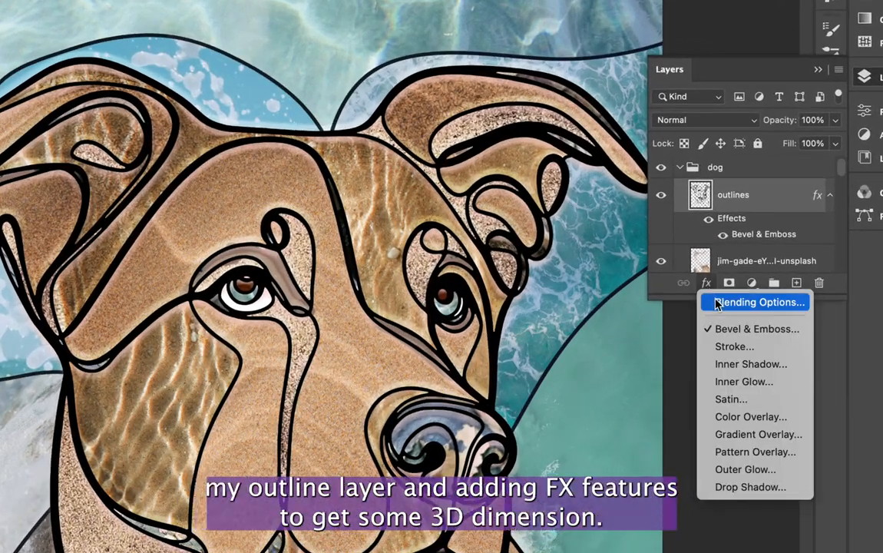
pyautogui.click(753, 304)
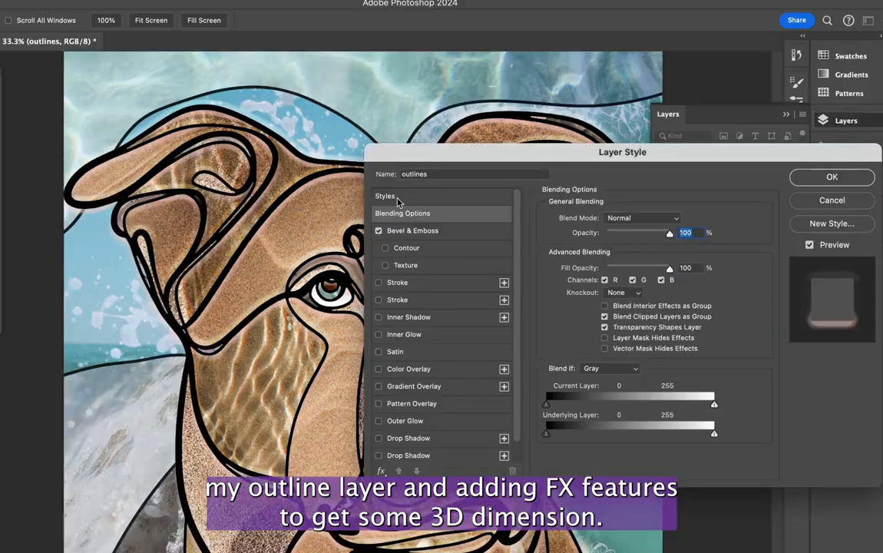
pyautogui.click(377, 231)
pyautogui.click(397, 300)
pyautogui.moveTo(640, 218); pyautogui.dragTo(592, 217)
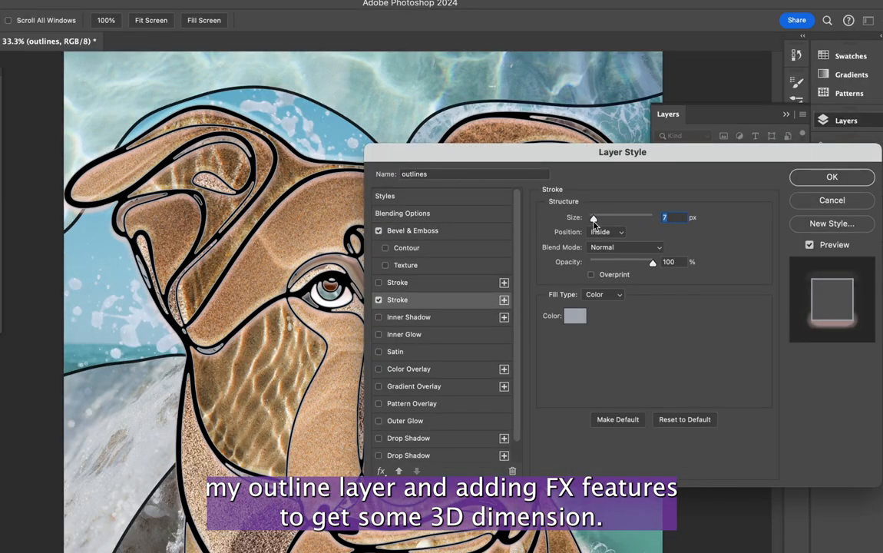
pyautogui.press('Return')
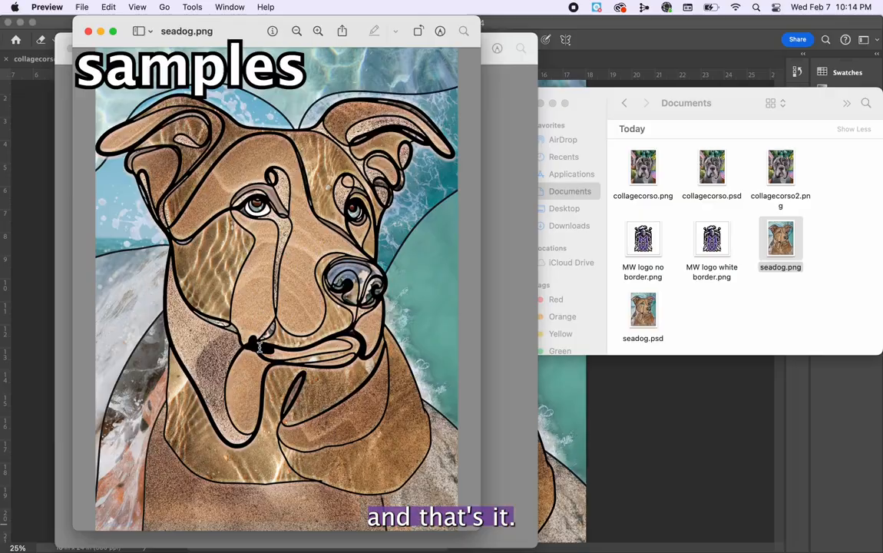
# Inspect the details of the exported seadog.png in Preview.
pyautogui.scroll(5, 260, 350)
pyautogui.scroll(-10, 260, 350)
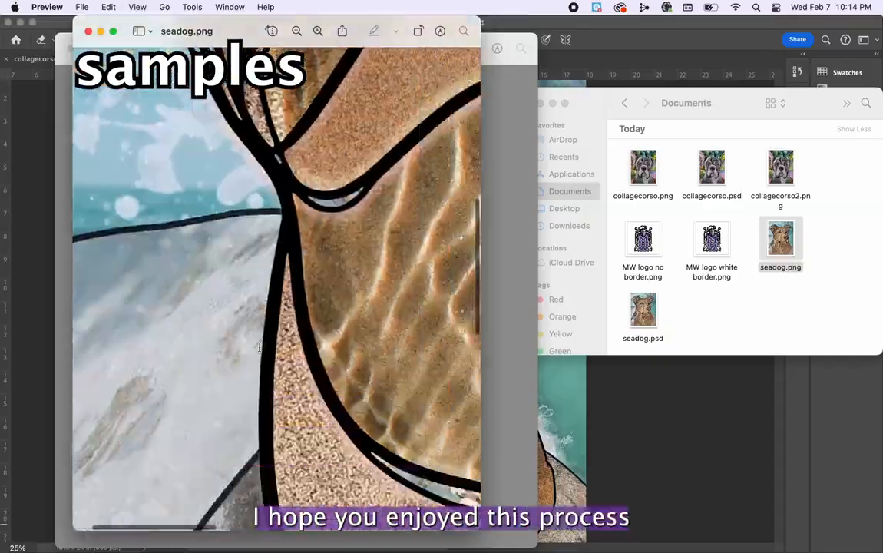